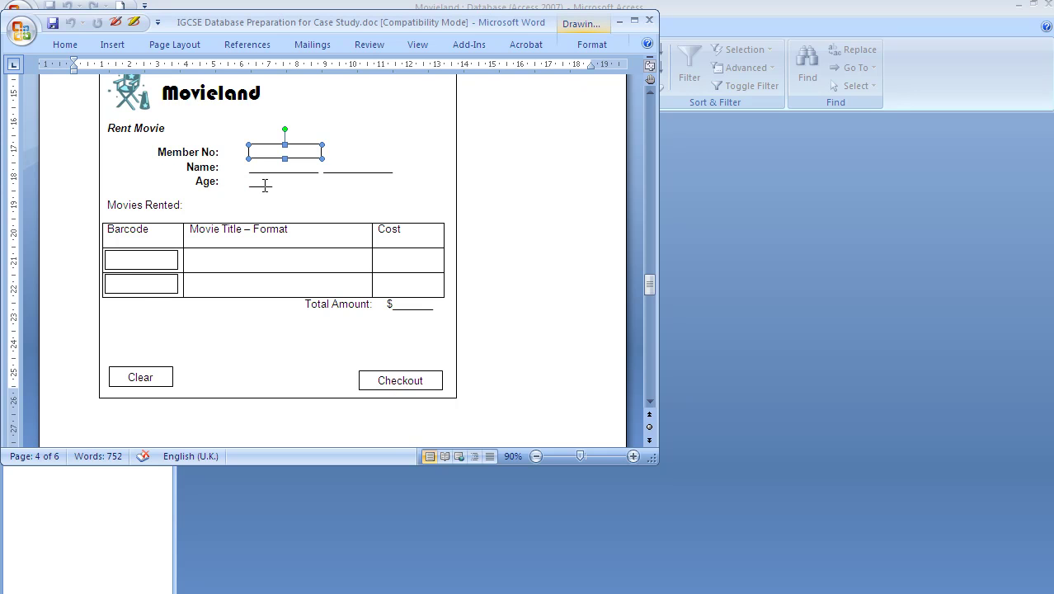
Review the member number and barcode boxes in the Word mock-up of the Rent Movie form, and return to the Access database.
left_click(136, 262)
left_click(144, 286)
left_click(619, 19)
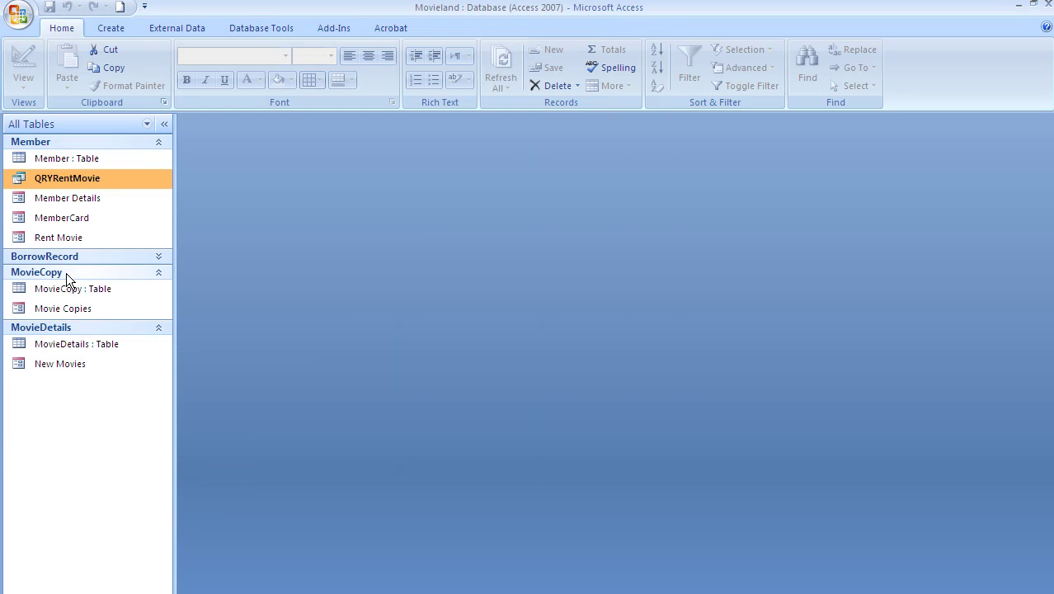
left_click(110, 29)
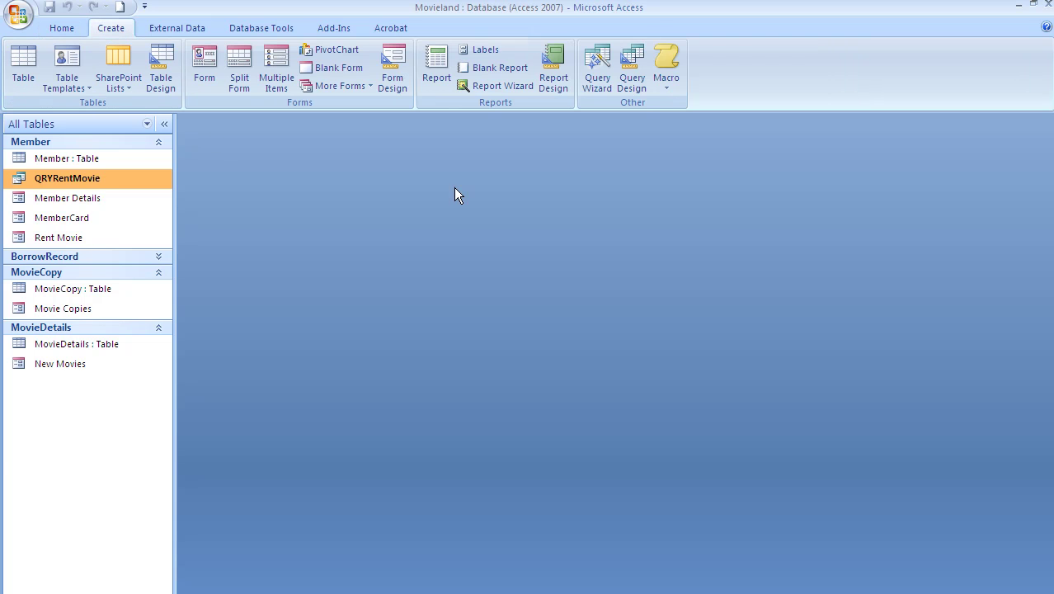
key("alt+Tab")
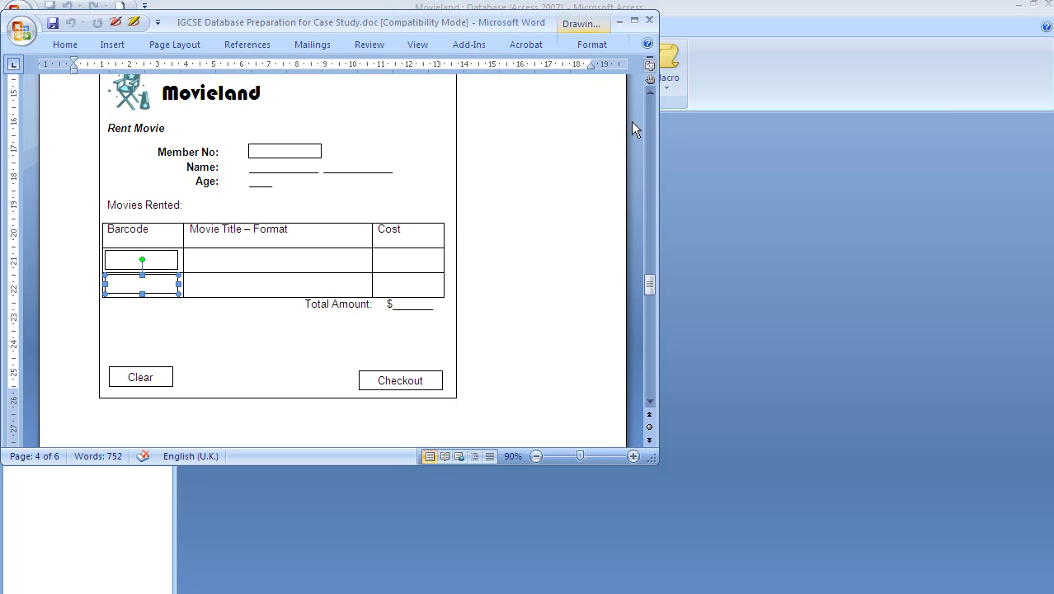
left_click(621, 23)
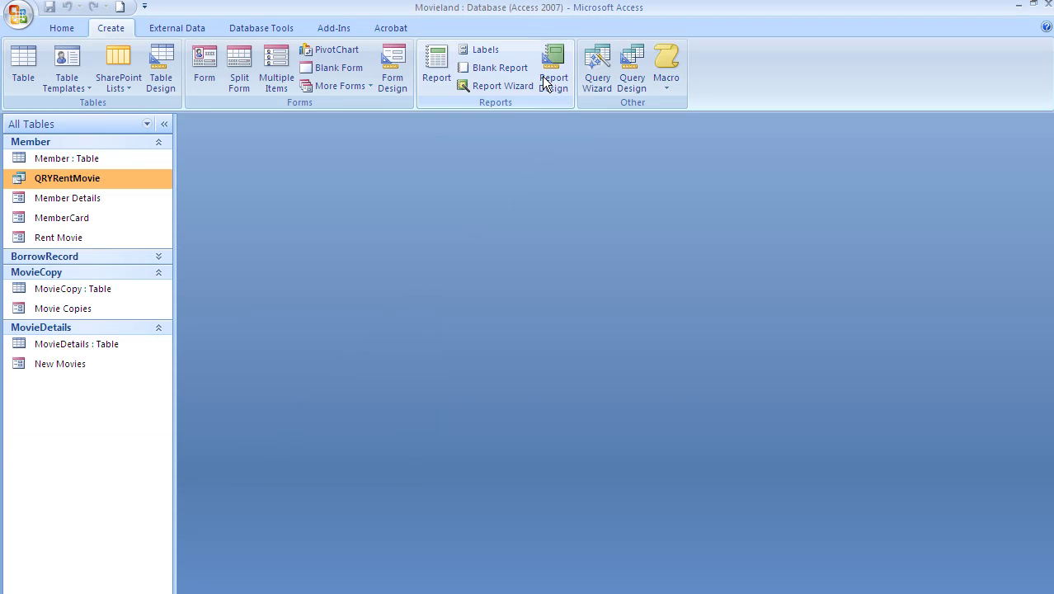
Create a new design-view query containing the BorrowRecord, MovieCopy and MovieDetails tables.
left_click(631, 73)
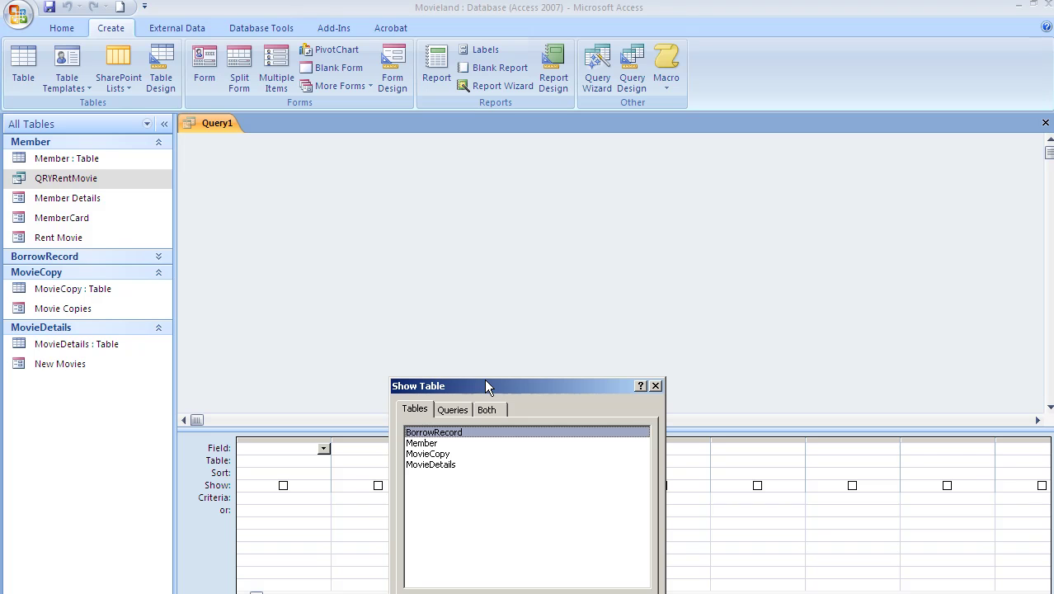
double_click(439, 436)
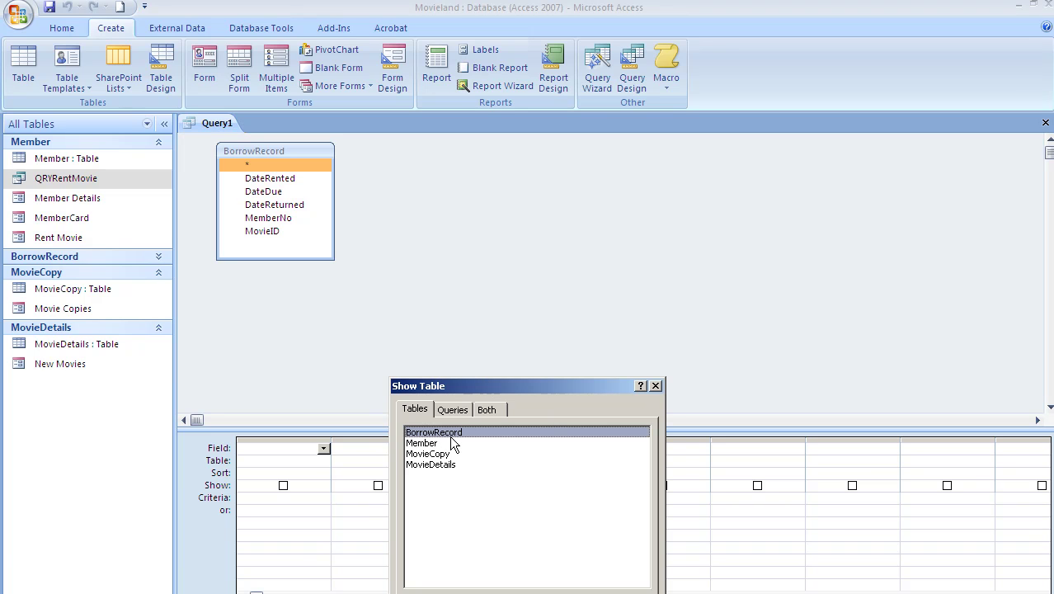
left_click(434, 455)
double_click(433, 456)
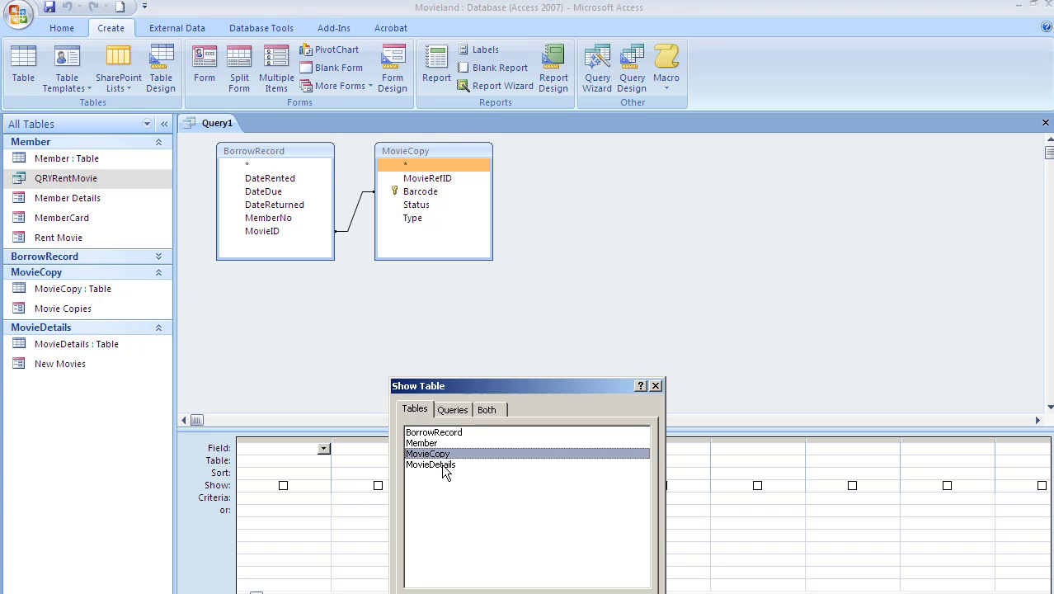
double_click(440, 465)
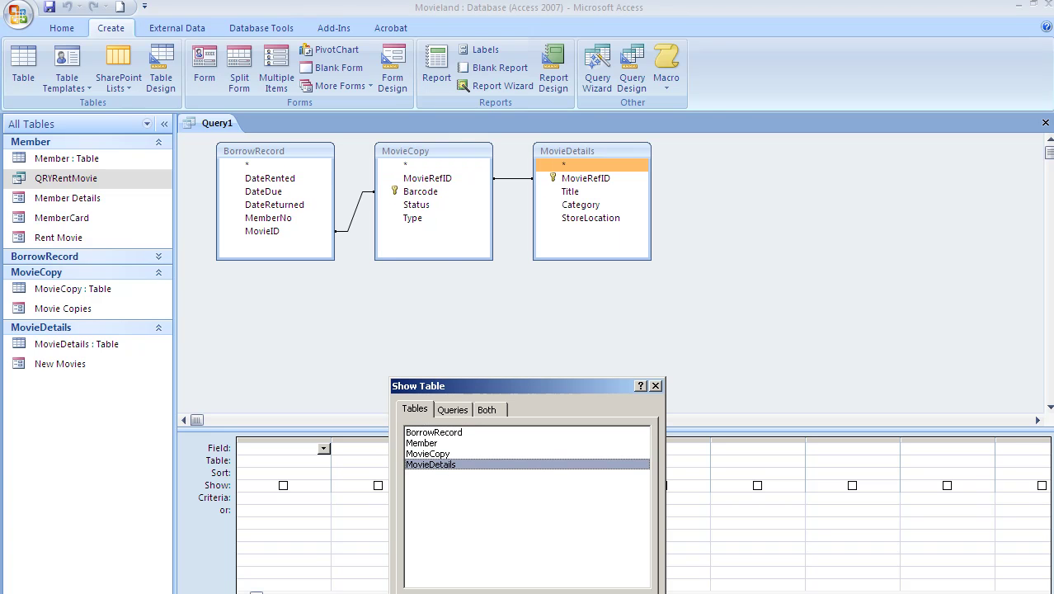
left_click(628, 593)
Spread the MovieDetails and MovieCopy tables apart in the query diagram so their relationships are clearly spaced.
left_click_drag(555, 157, 728, 155)
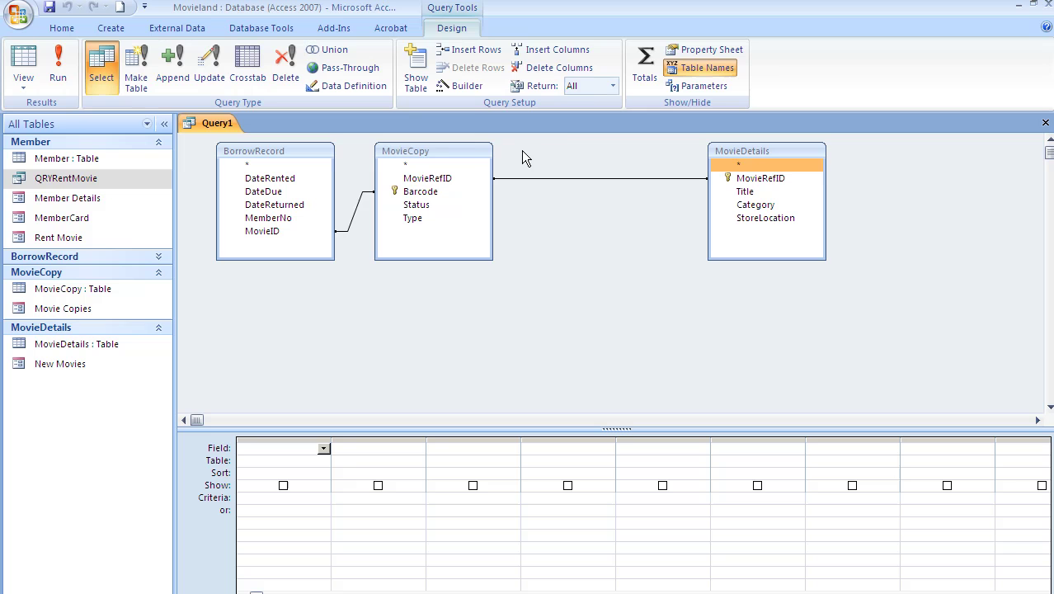
left_click_drag(472, 155, 552, 157)
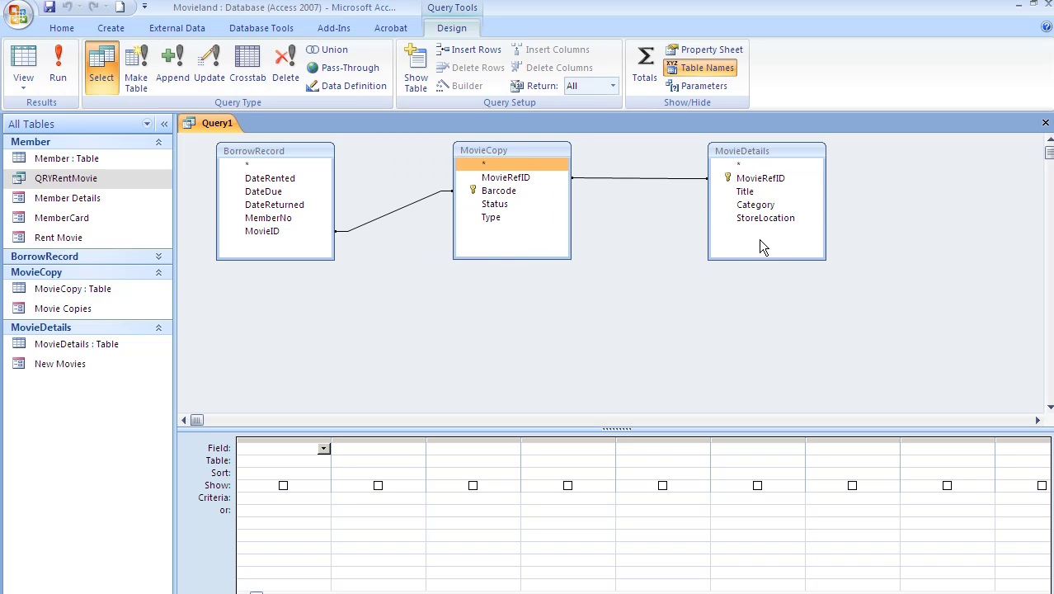
left_click(299, 234)
left_click(303, 217)
left_click(328, 260)
left_click(272, 218)
Add the DateRented, DateDue, MemberNo and MovieID fields of BorrowRecord to the query grid.
left_click(268, 183)
double_click(268, 183)
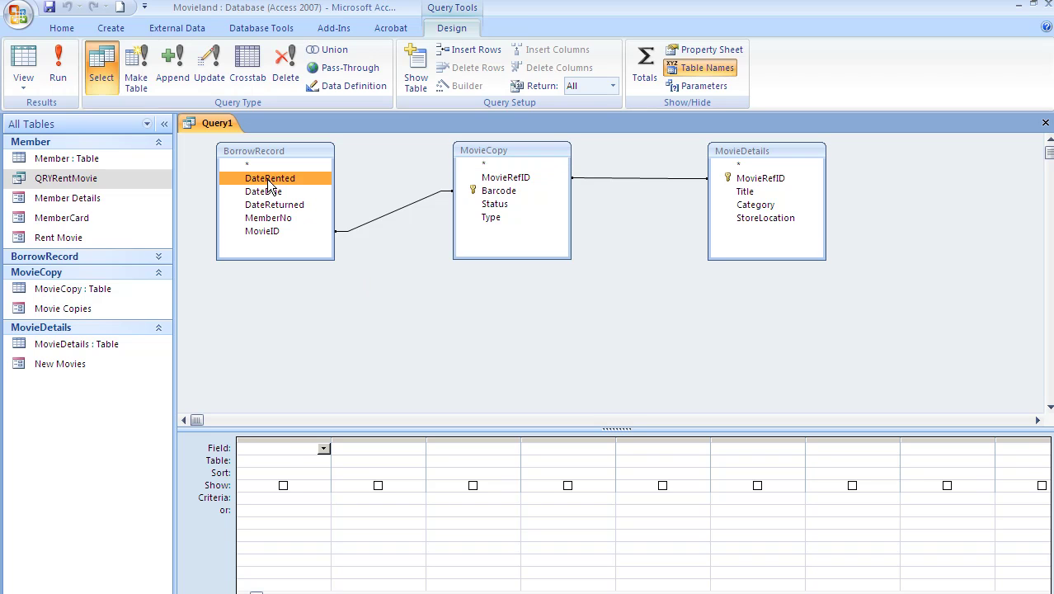
left_click(258, 204)
left_click(263, 194)
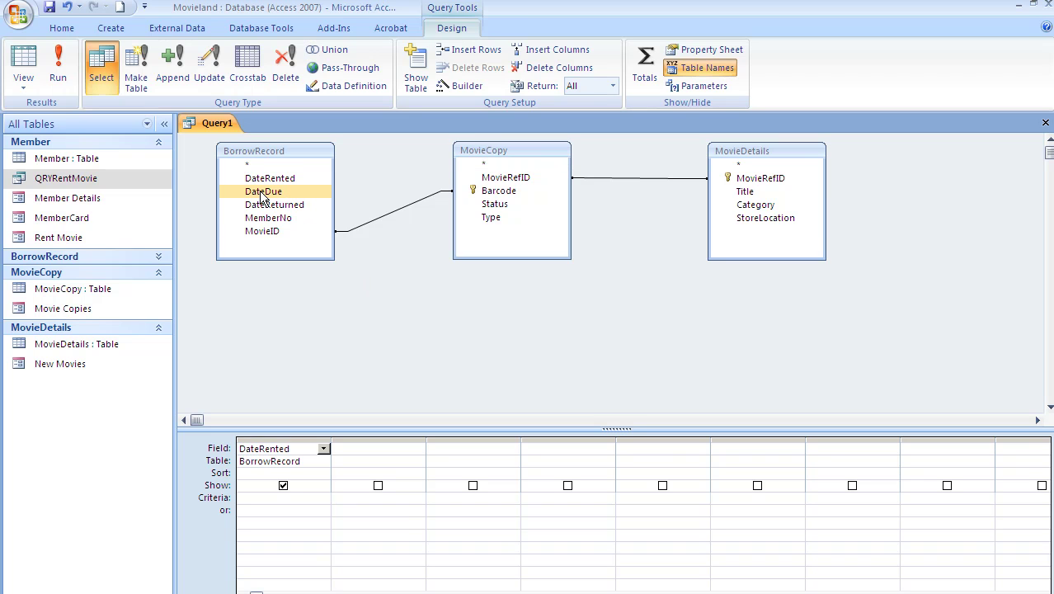
double_click(262, 195)
left_click(269, 218)
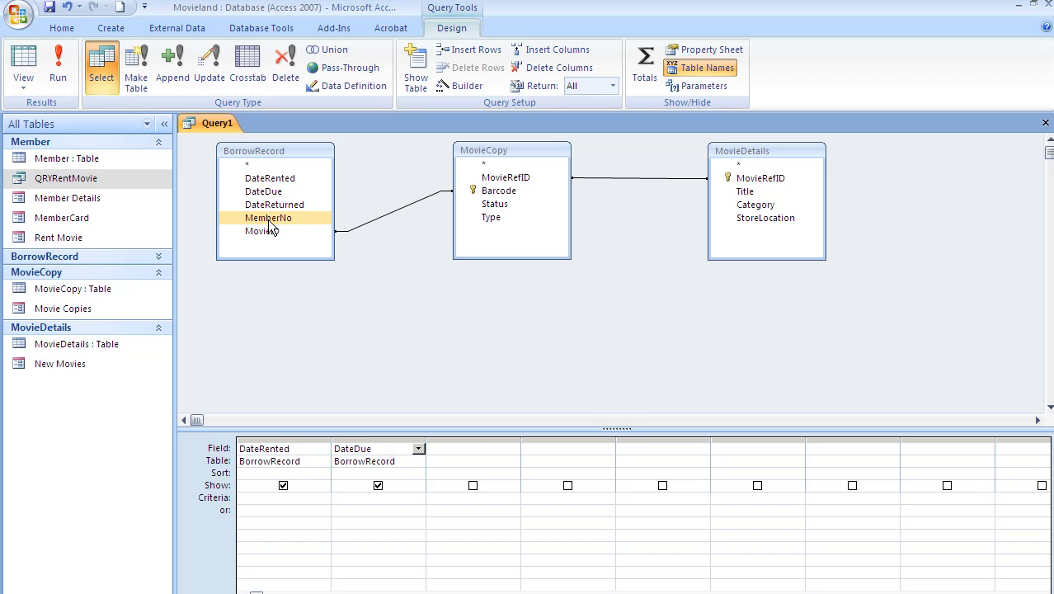
double_click(269, 221)
left_click(313, 230)
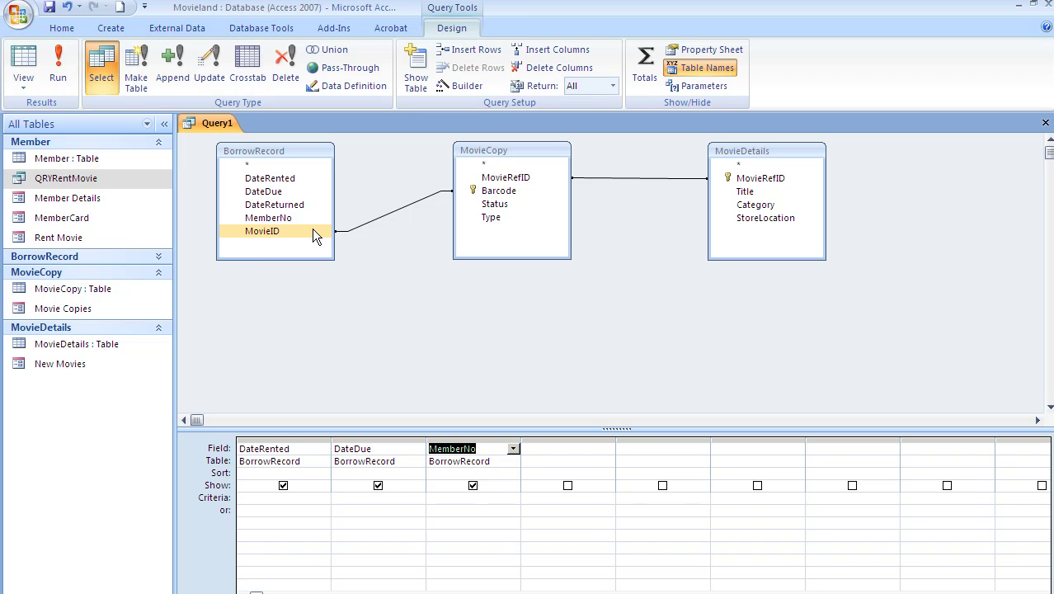
double_click(258, 231)
double_click(258, 231)
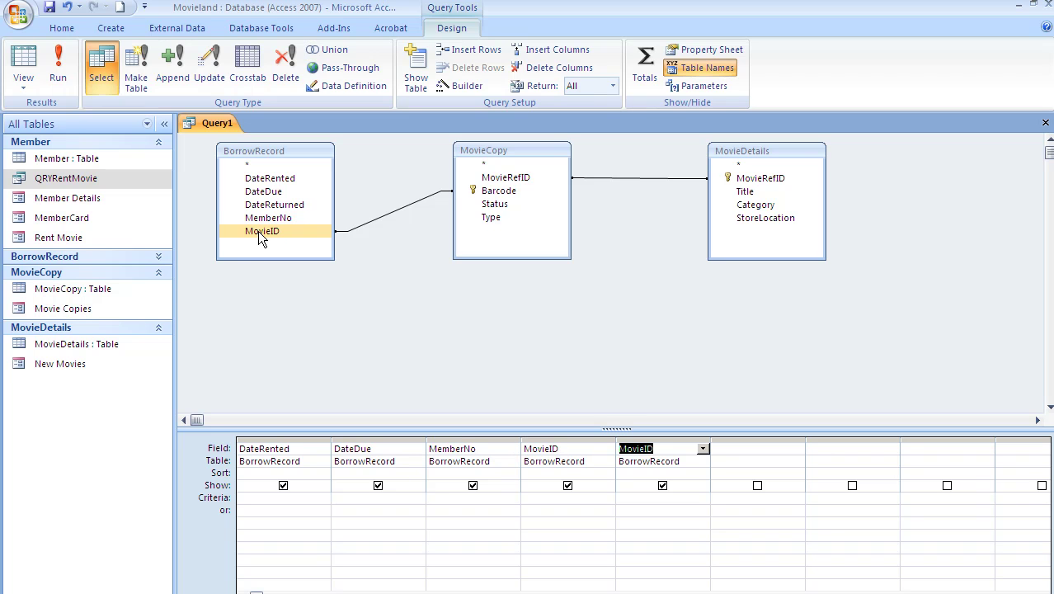
Cut the duplicate MovieID column from the query grid.
left_click(665, 438)
right_click(665, 440)
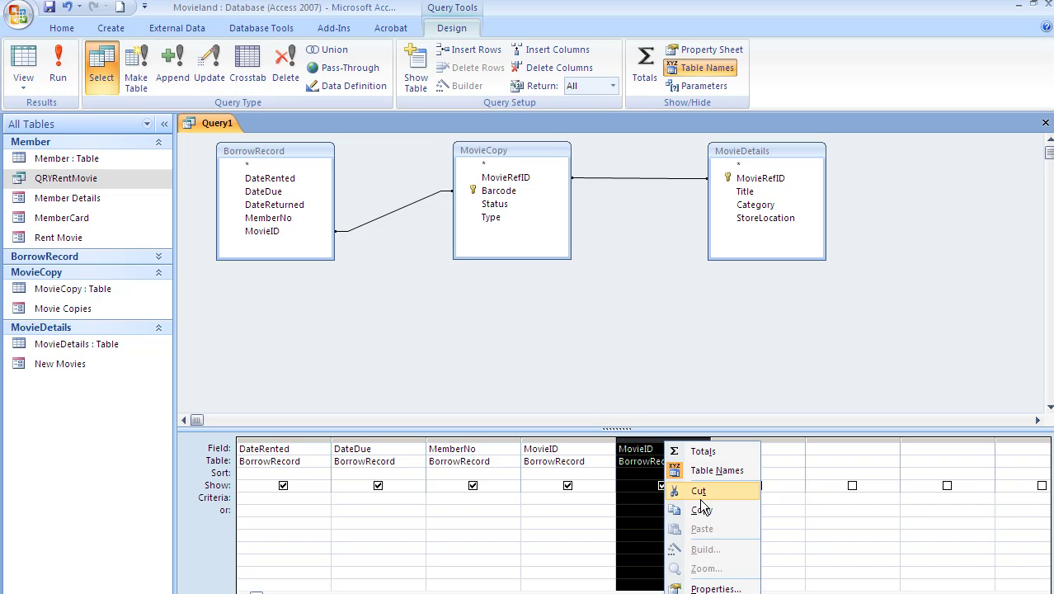
left_click(700, 490)
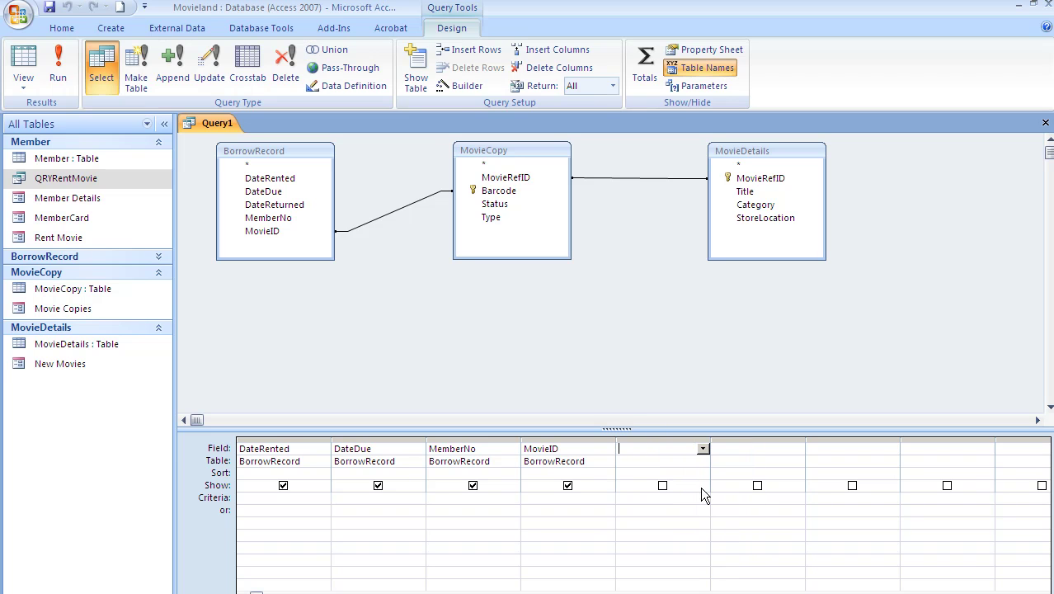
Add the Title field of MovieDetails to the query grid after MovieID.
left_click(506, 205)
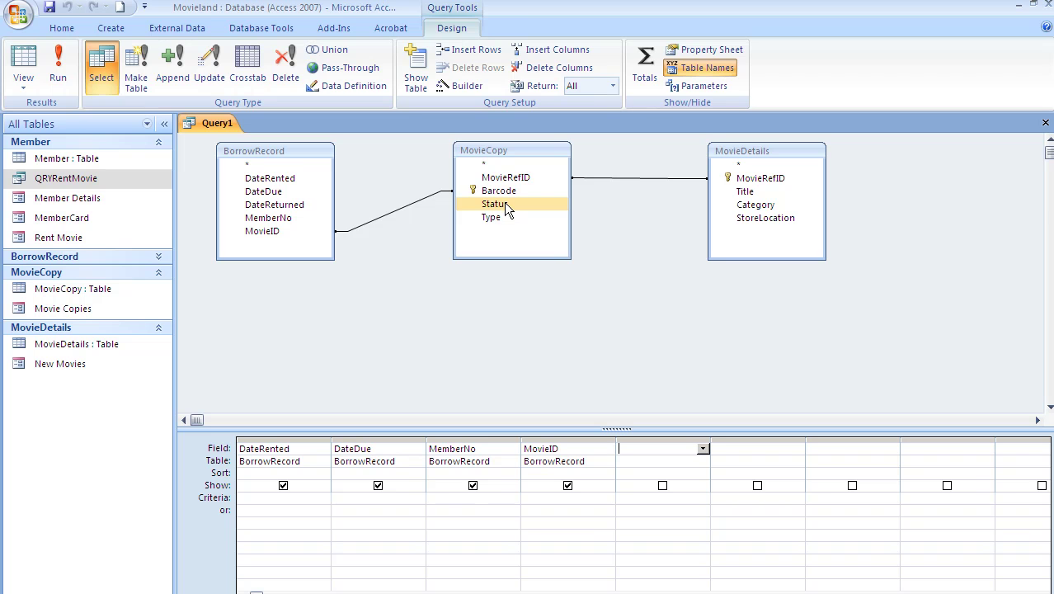
left_click(745, 192)
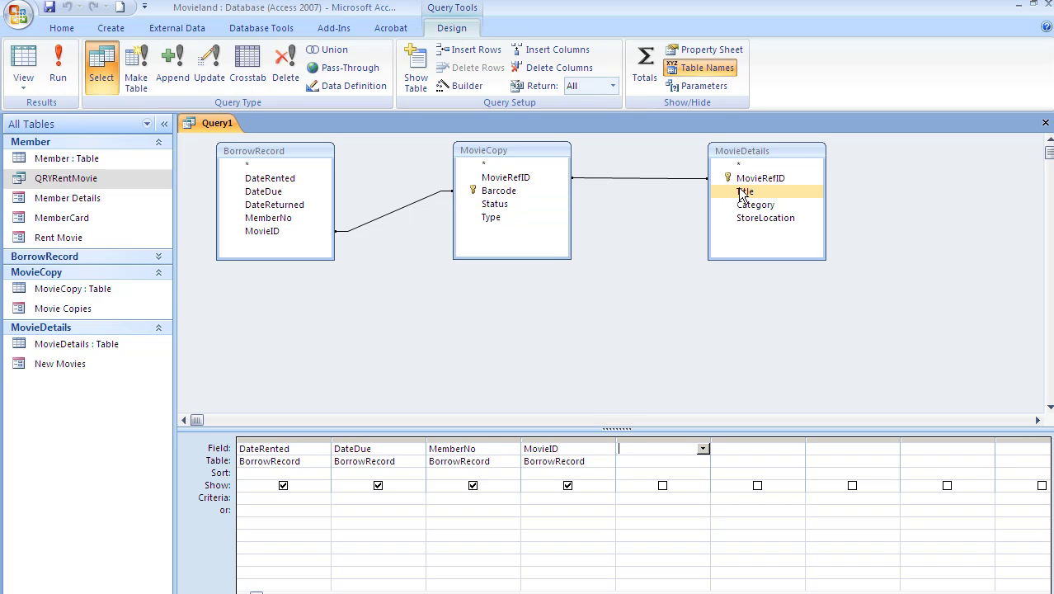
double_click(745, 193)
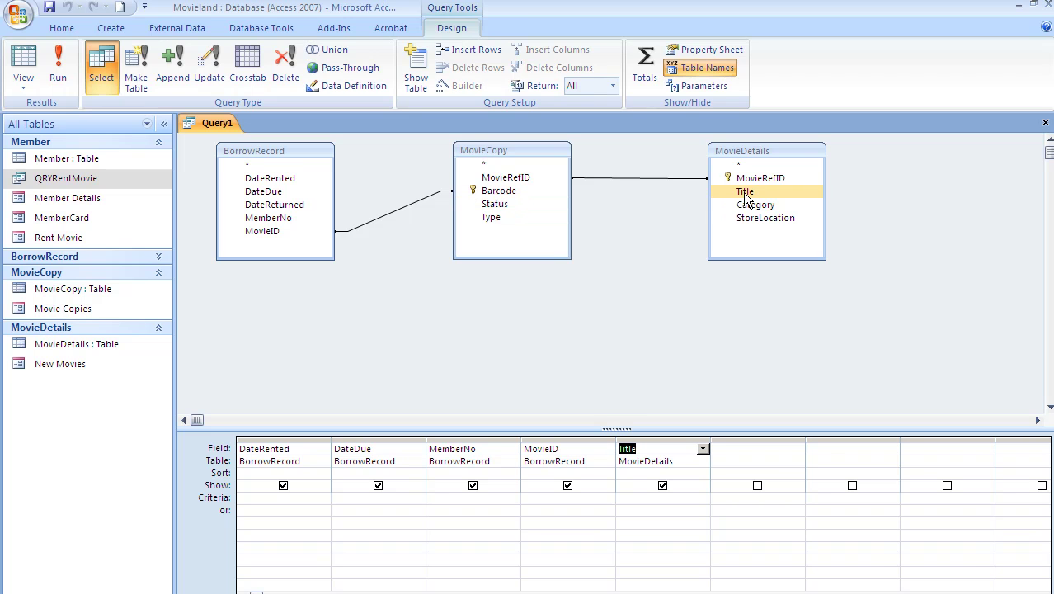
Turn the Title column into a calculated field with the expression Movie: [Title]+" - "+[Type].
left_click(622, 447)
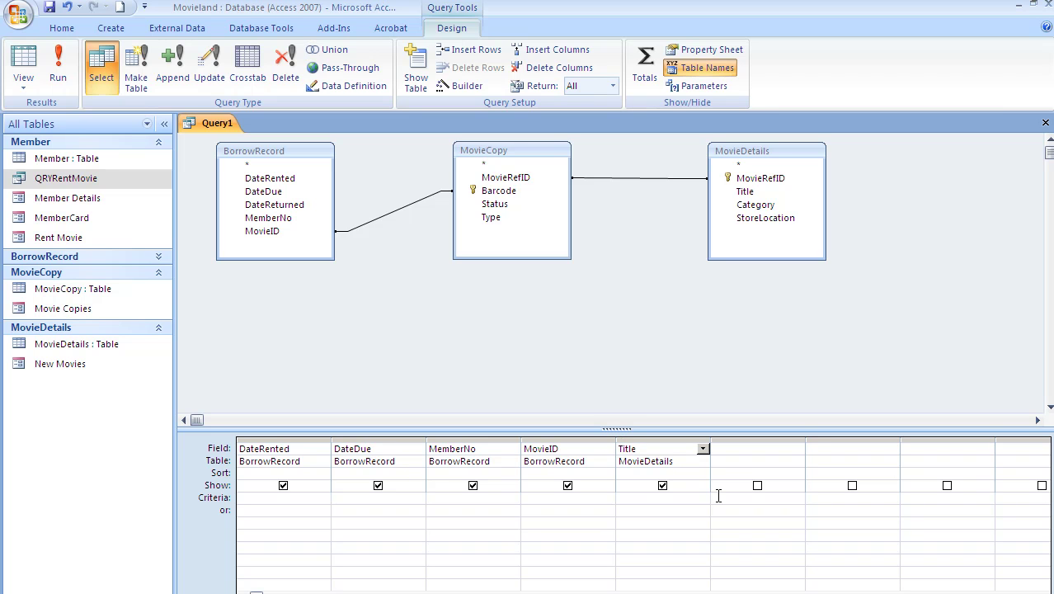
type("Movie ")
type(" +\" -")
left_click(495, 218)
type("Type]")
left_click(739, 447)
left_click(536, 361)
left_click(671, 449)
type("+")
Widen the Movie column to fit its expression and have it shown in the query results.
double_click(710, 439)
left_click(677, 485)
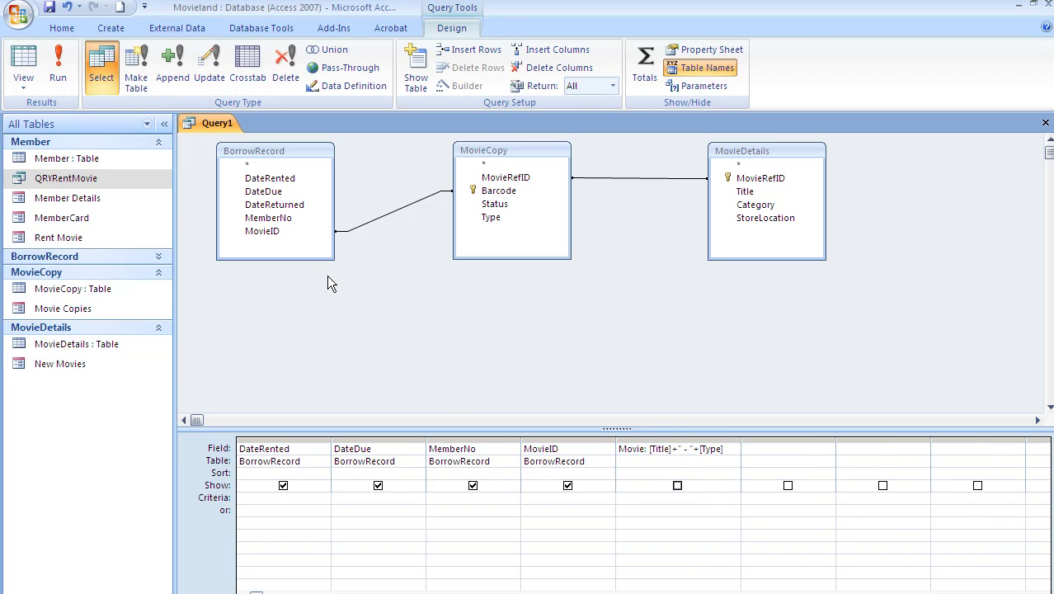
left_click(677, 485)
Check the combined movie title and format in the query's datasheet, and return to the query design.
left_click(24, 62)
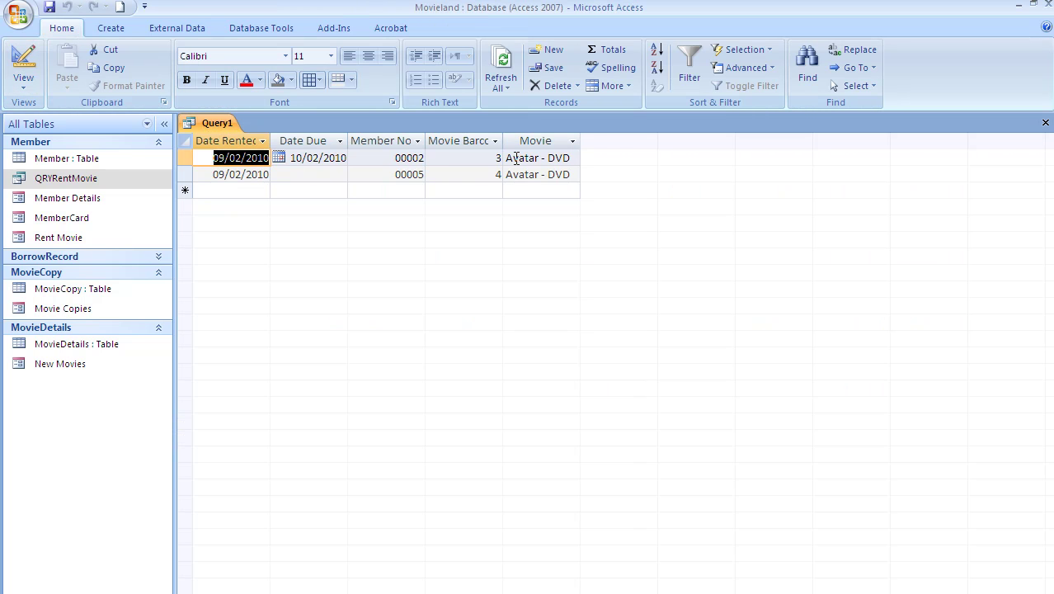
left_click(23, 62)
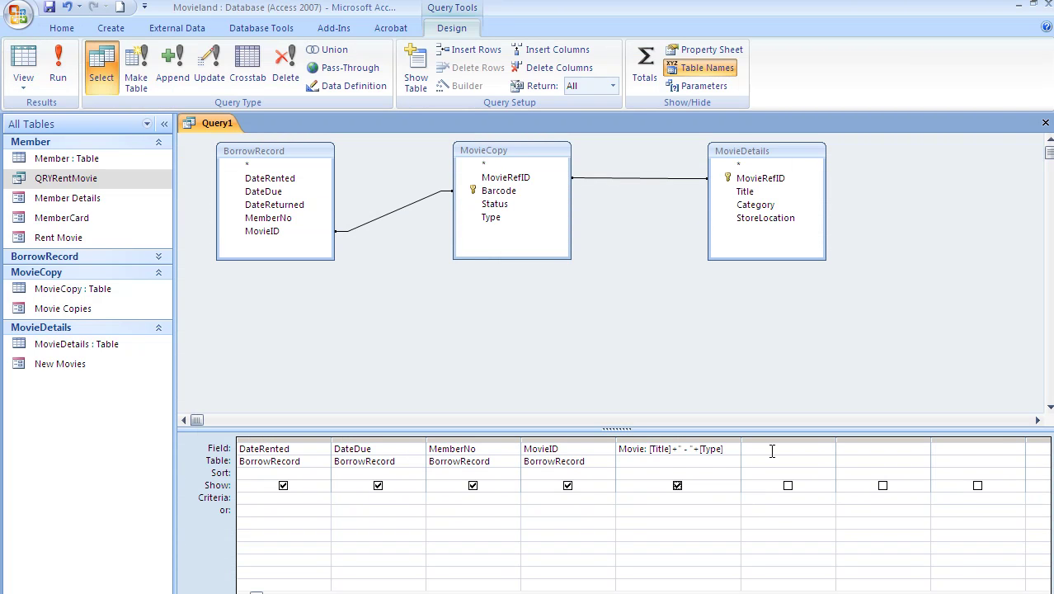
Add the Status field of MovieCopy to the query grid.
left_click(494, 192)
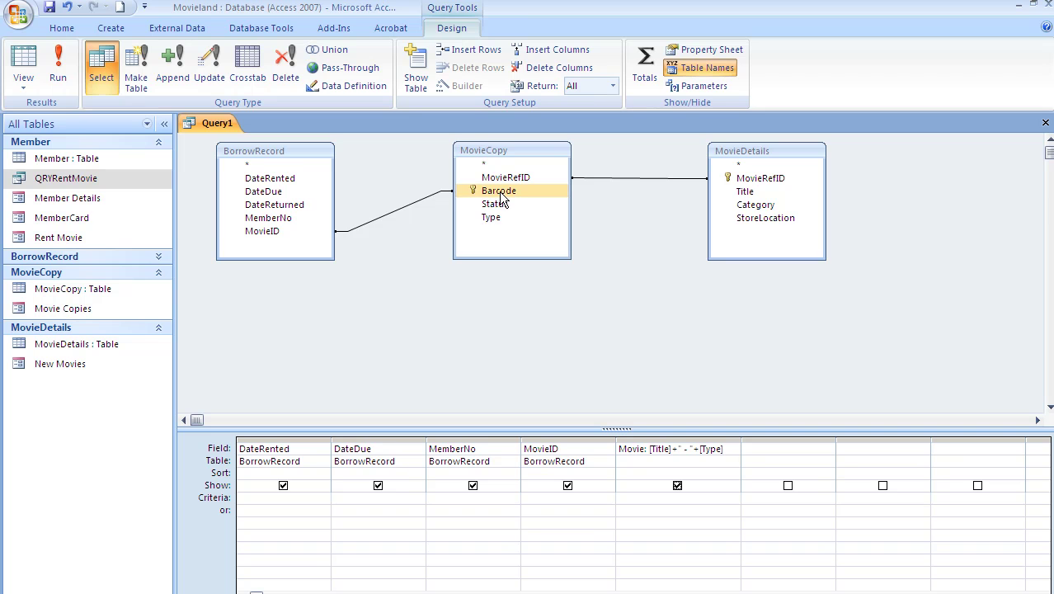
left_click(317, 219)
left_click(262, 232)
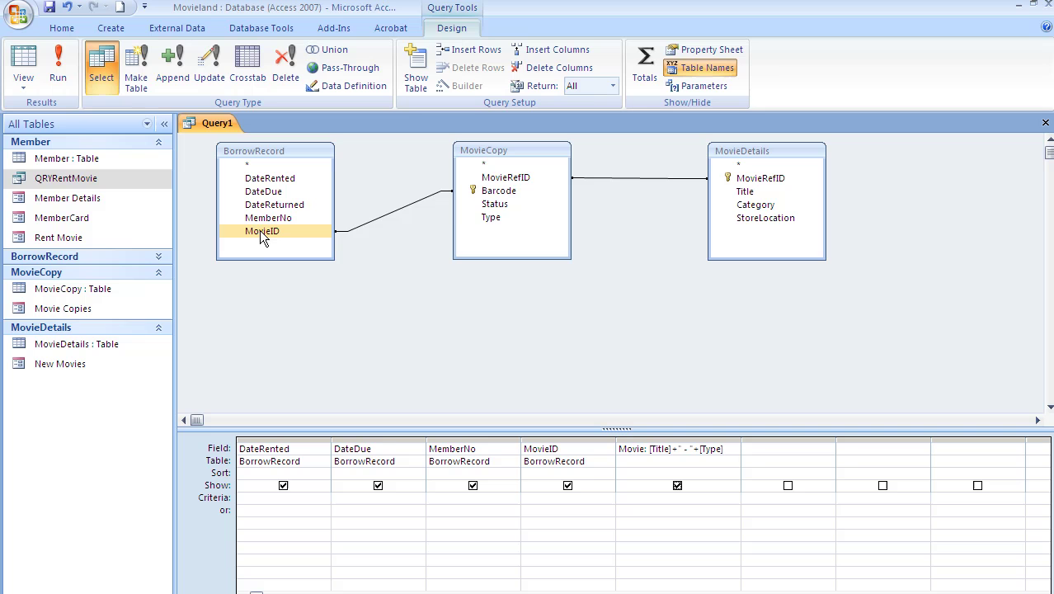
left_click(487, 219)
left_click(499, 207)
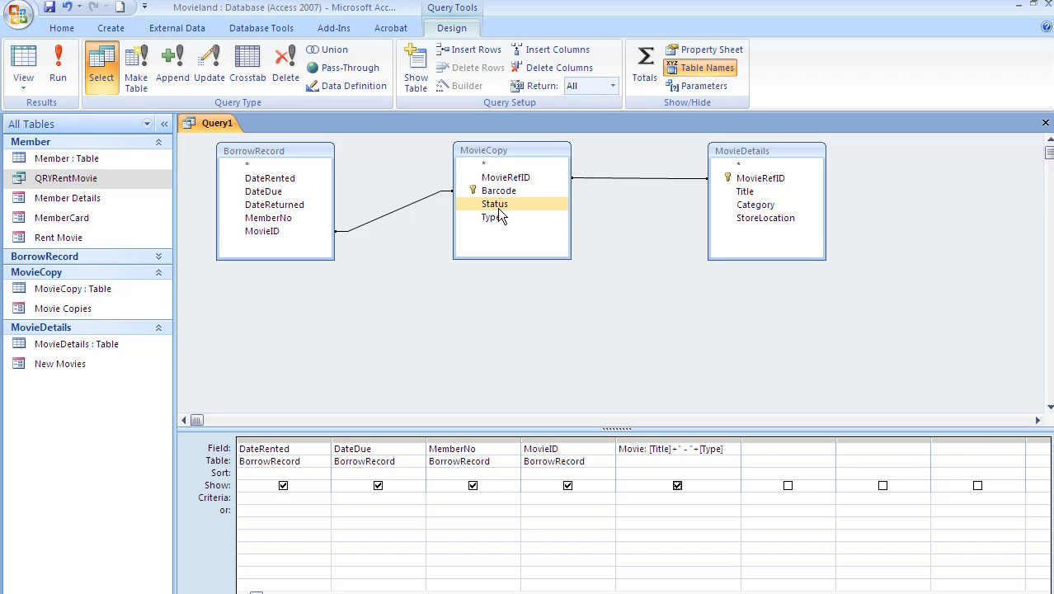
double_click(499, 206)
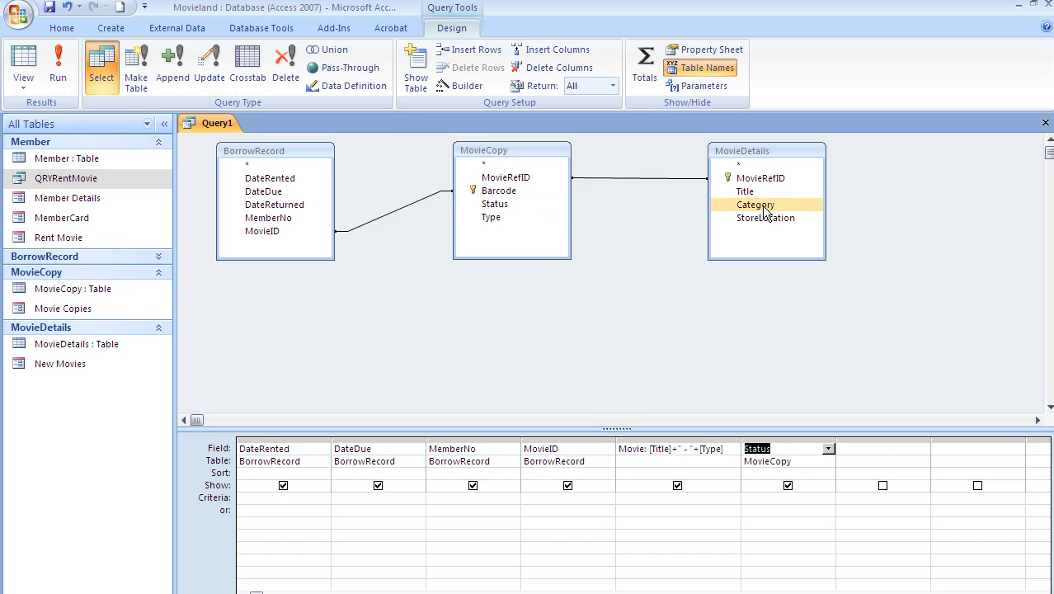
Begin a calculated field named Cost after Status and open it in the Expression Builder.
left_click(858, 452)
type("Cost")
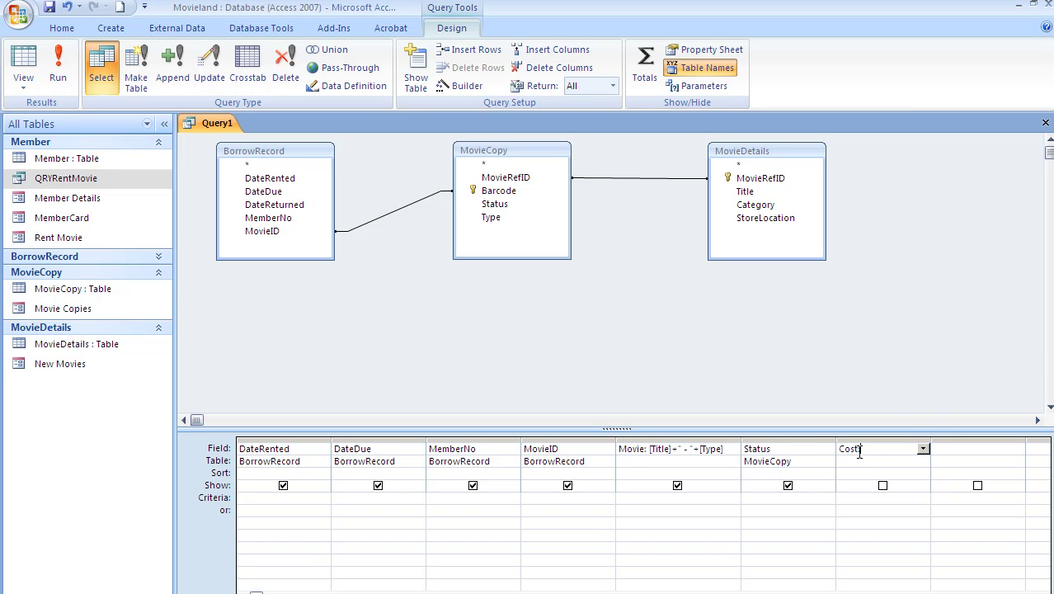
type(":")
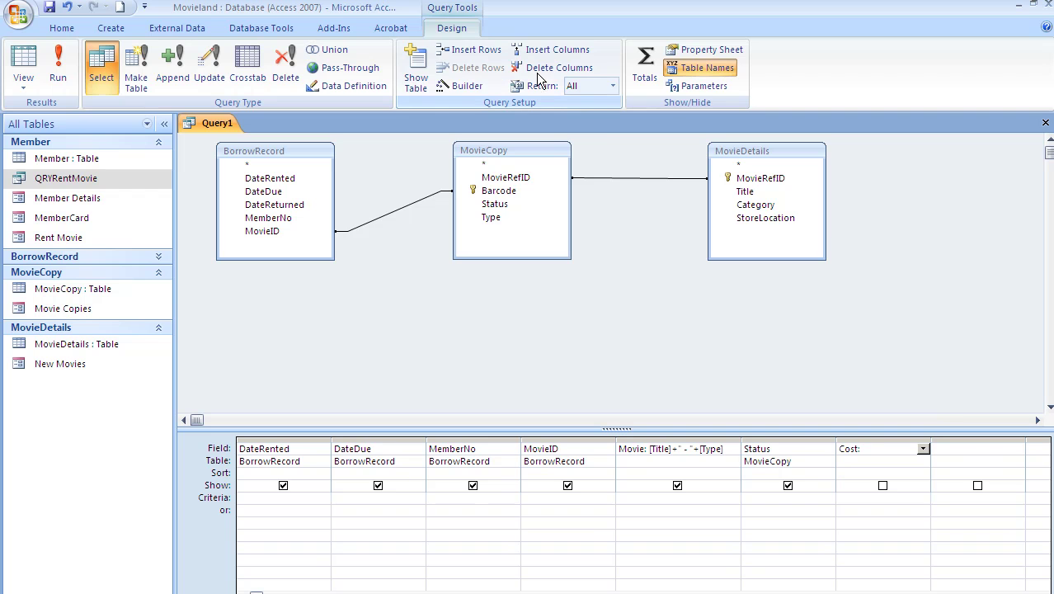
left_click(452, 85)
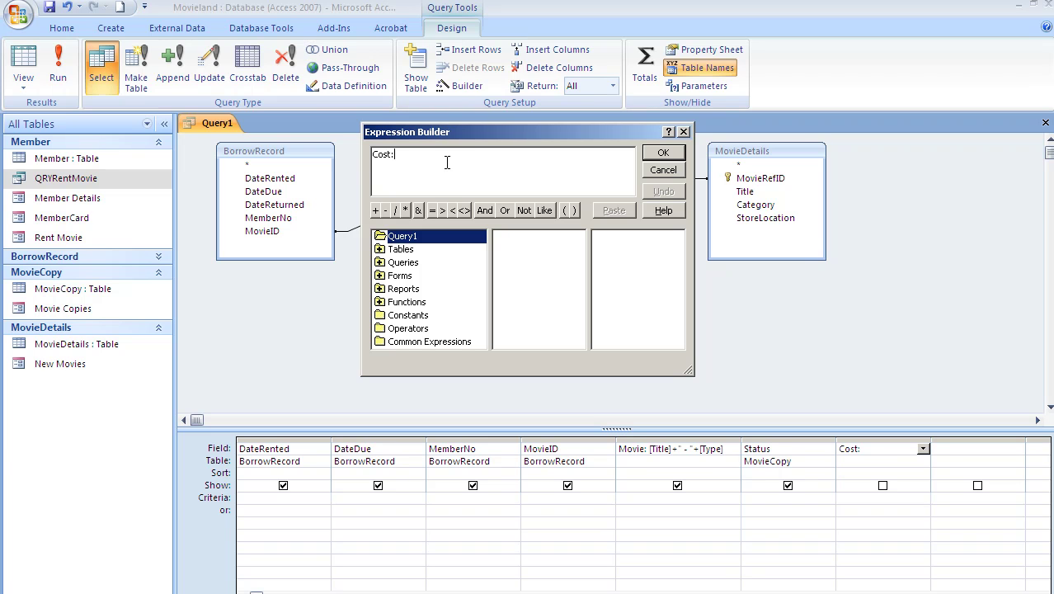
Look through the constants, operators and common expressions of the Expression Builder for a conditional function.
left_click(381, 322)
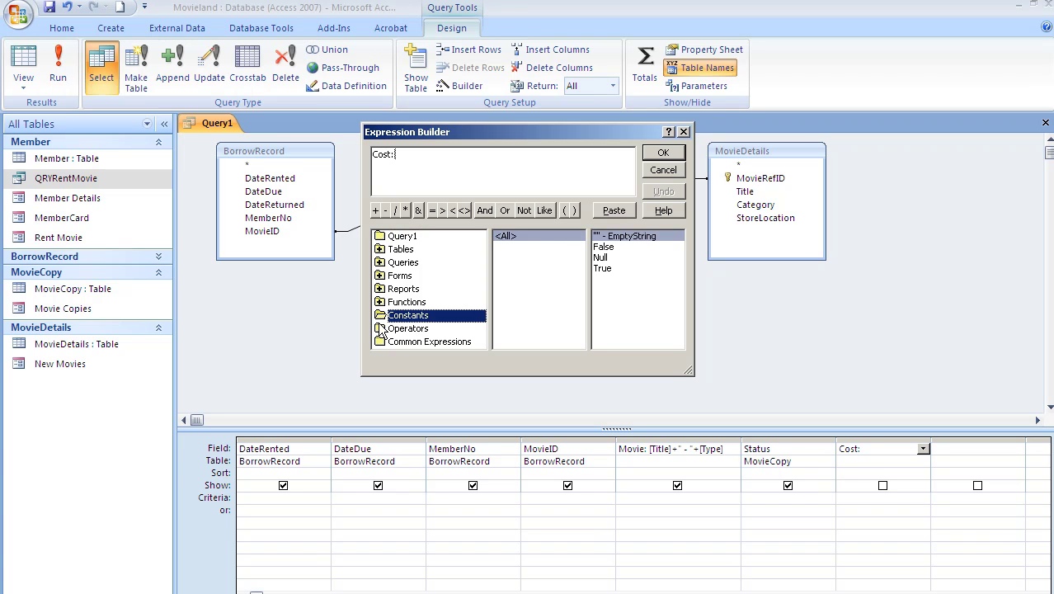
left_click(382, 329)
left_click(508, 268)
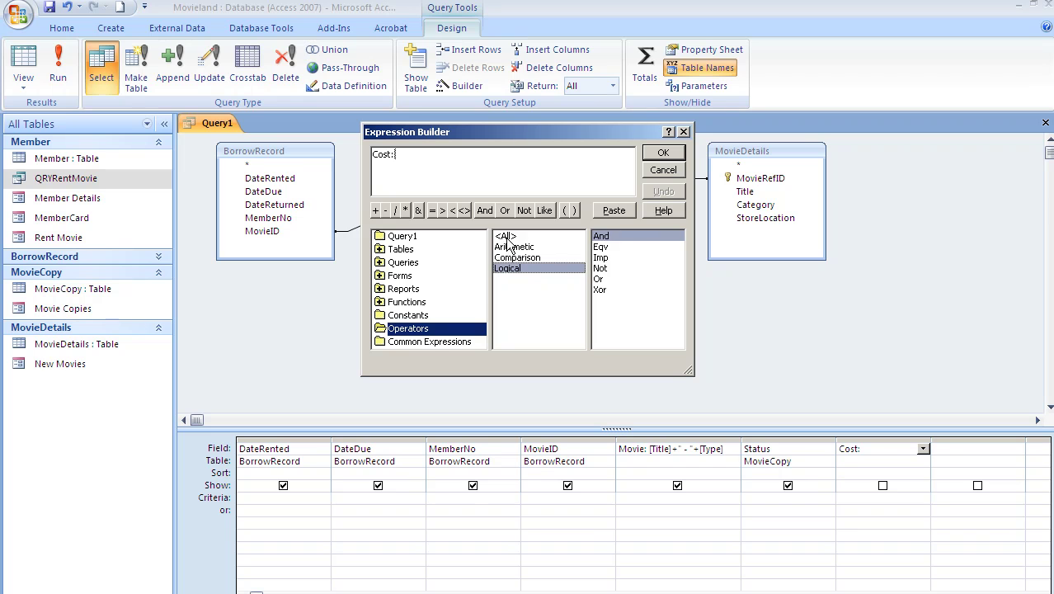
left_click(506, 238)
left_click(439, 340)
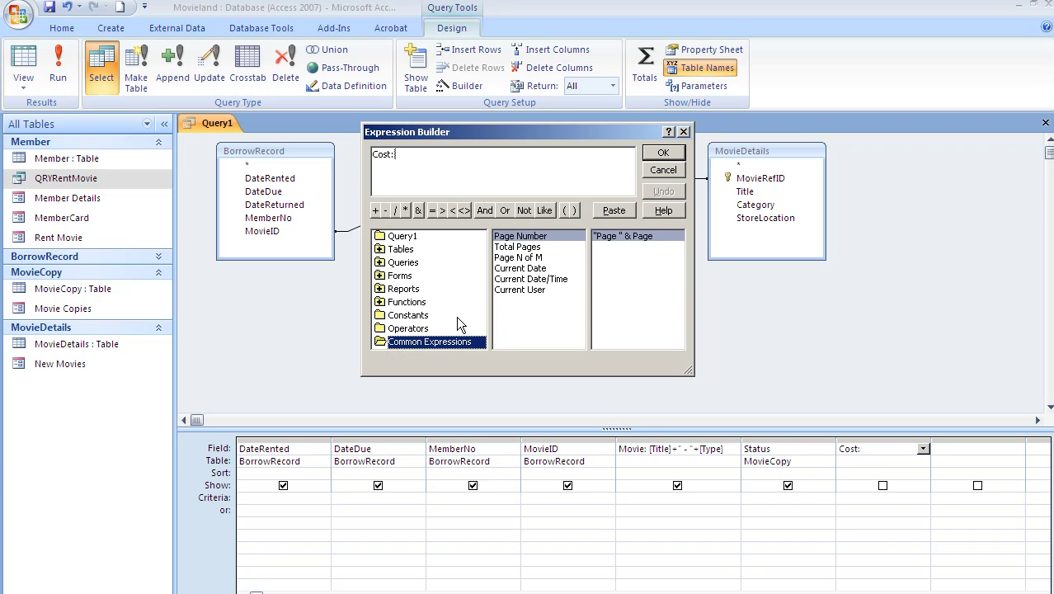
left_click(416, 328)
left_click(679, 280)
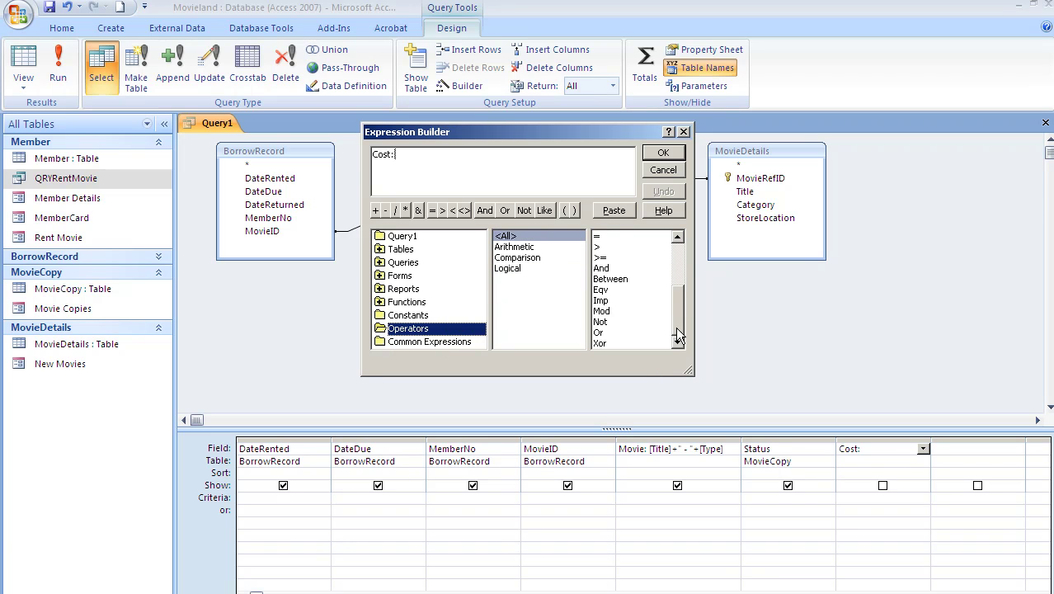
Insert the built-in IIf function after "Cost:" in the expression.
double_click(406, 302)
left_click(417, 315)
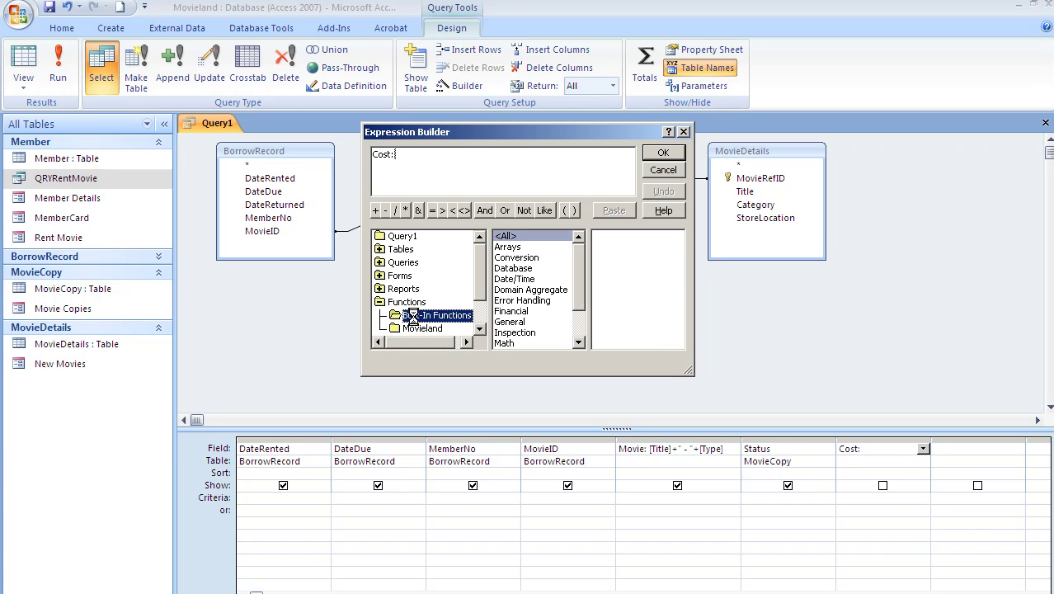
left_click_drag(678, 247, 682, 285)
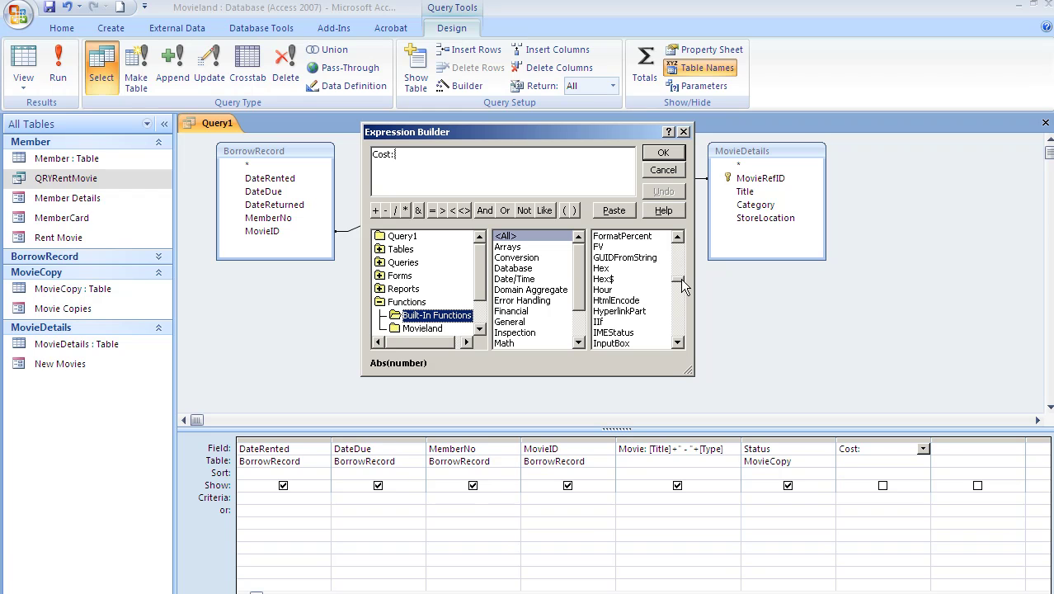
double_click(599, 322)
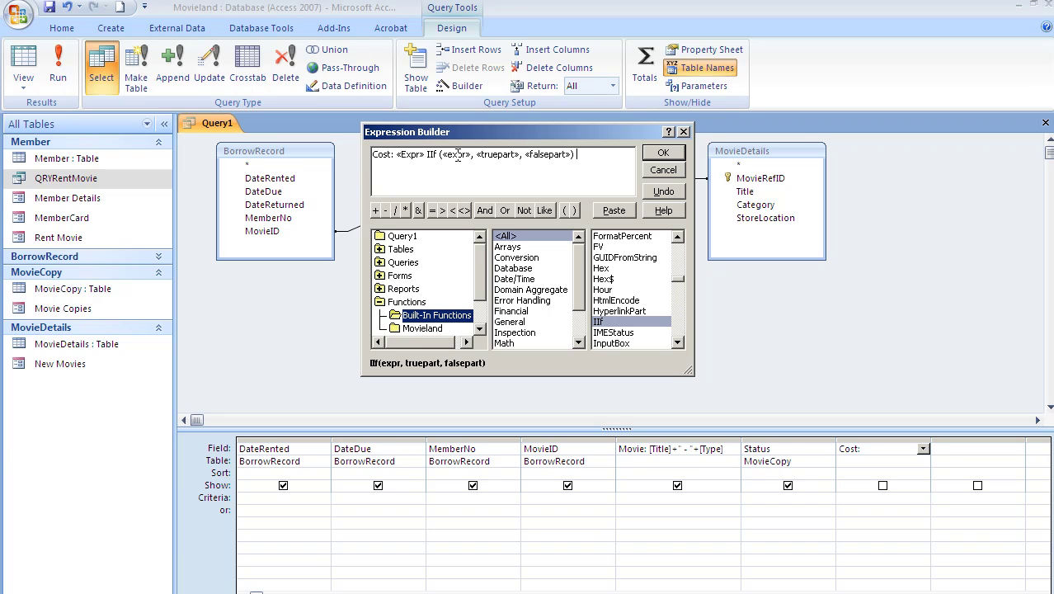
left_click(425, 155)
key("BackSpace")
key("BackSpace")
key("ctrl+z")
key("ctrl+z")
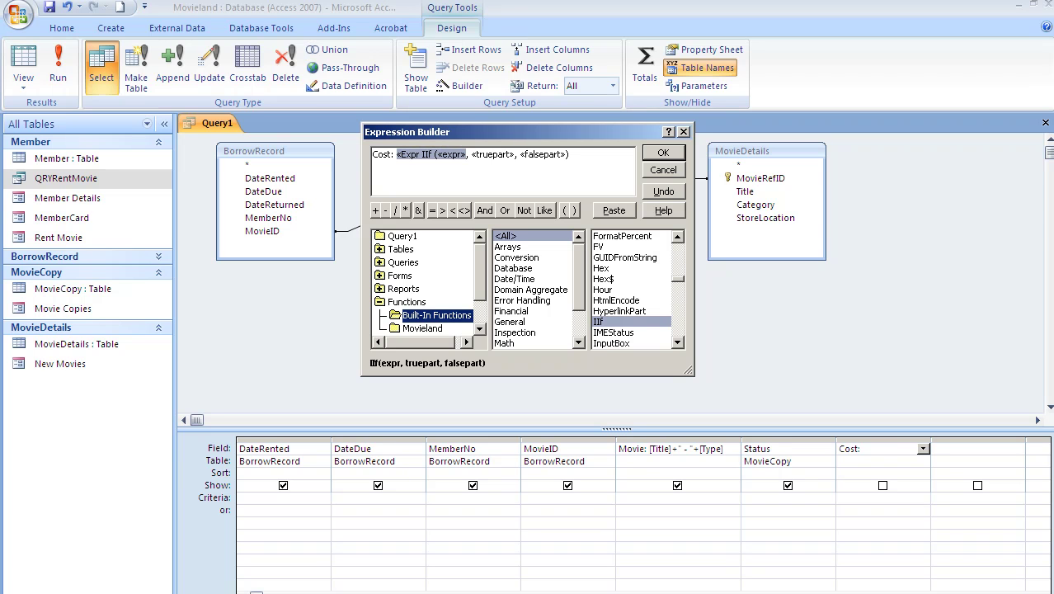
key("Left")
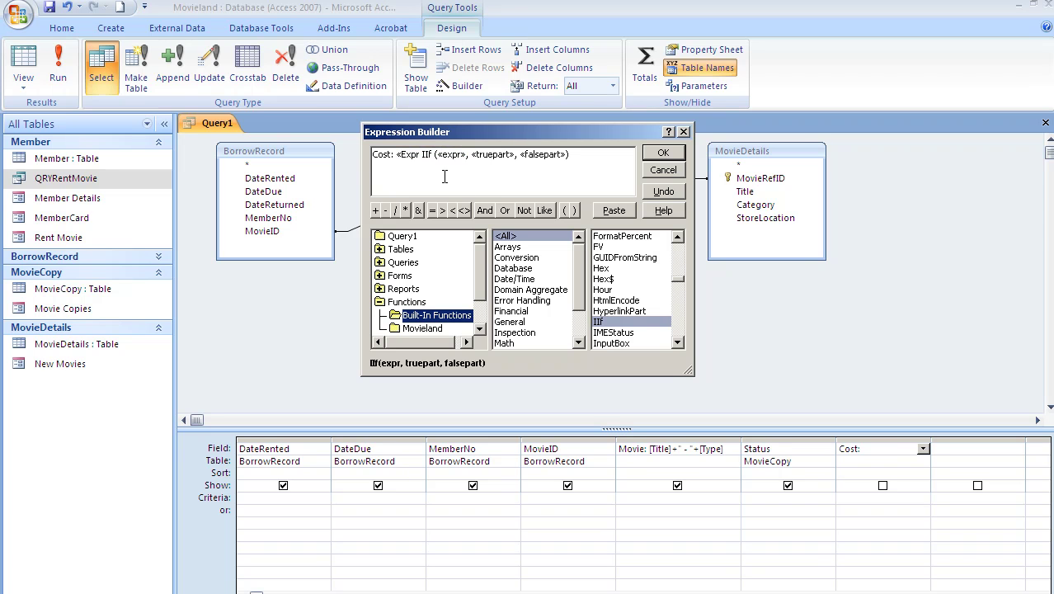
left_click(422, 156)
left_click(498, 157)
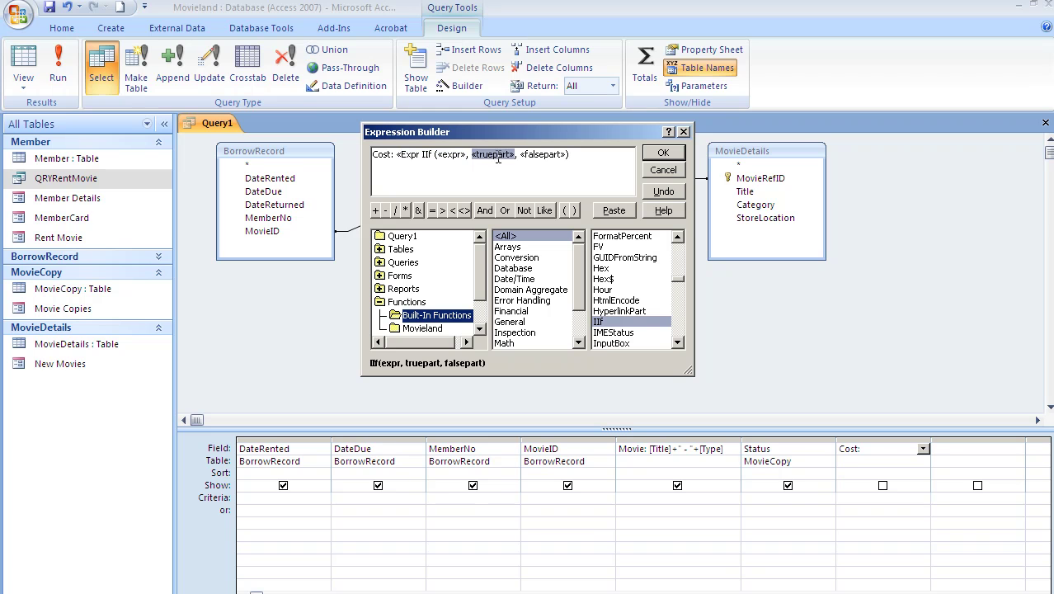
left_click(444, 156)
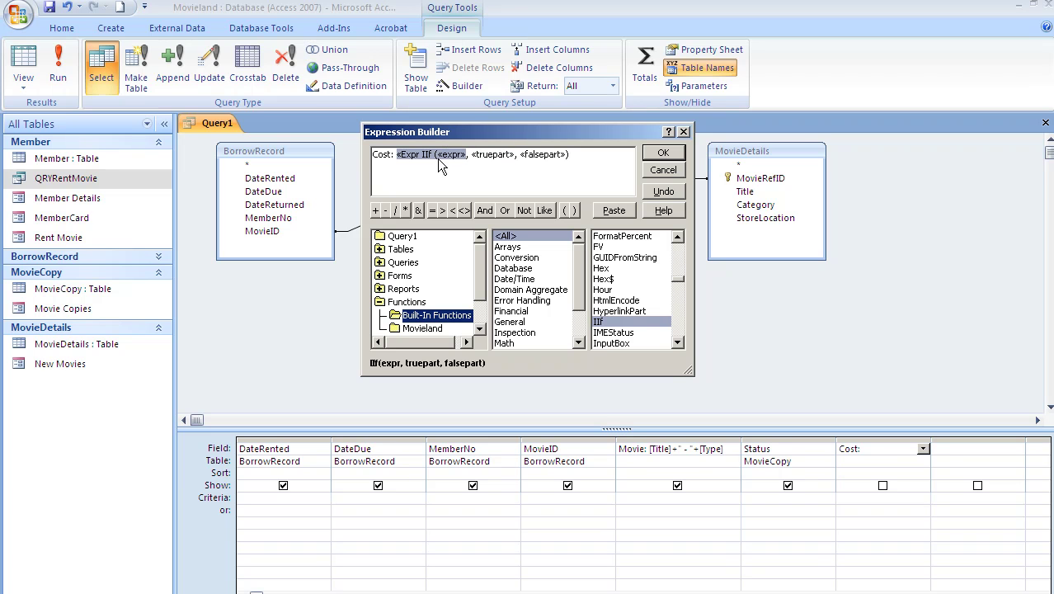
Remove the stray «Expr placeholder in front of IIf so the function directly follows "Cost:".
left_click(424, 157)
left_click(425, 157)
key("Left")
key("Delete")
key("Delete")
key("Delete")
key("Delete")
key("Delete")
key("Delete")
key("Delete")
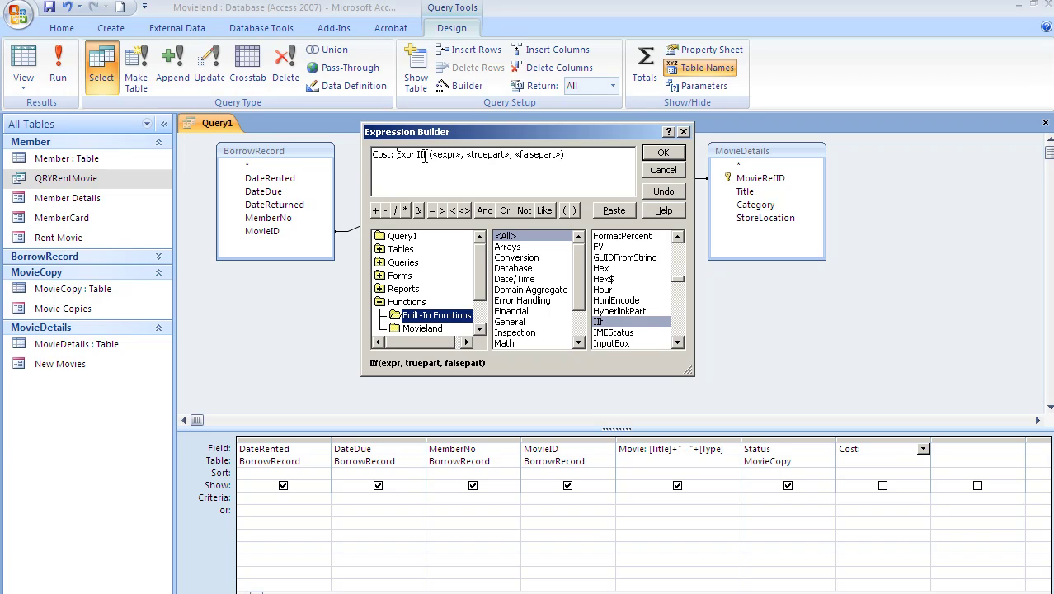
key("BackSpace")
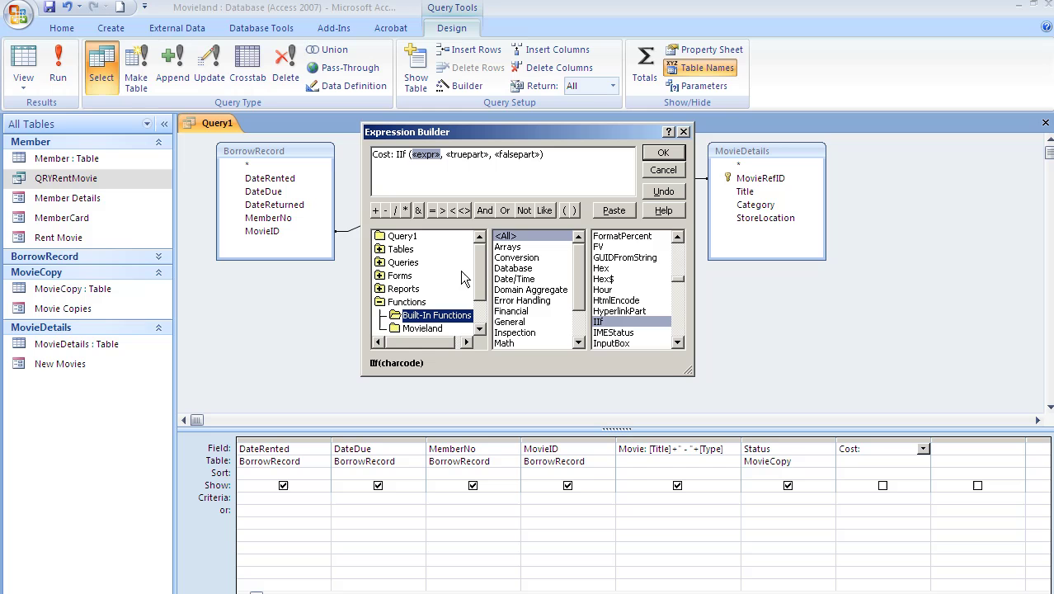
Replace the IIf condition placeholder with a test that the Category field of MovieDetails equals "Weekly".
double_click(398, 250)
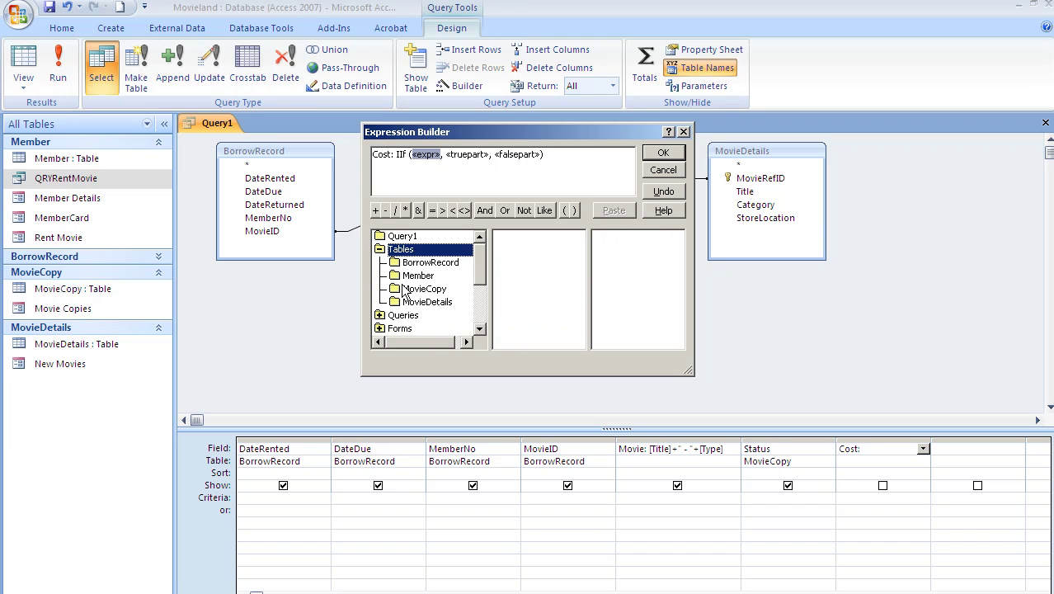
left_click(407, 303)
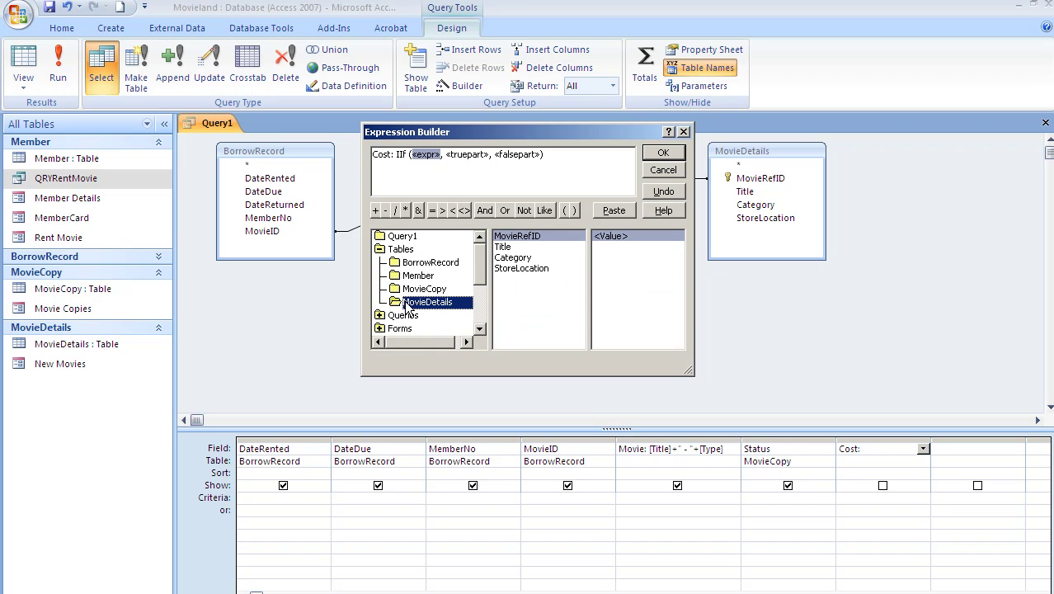
left_click(512, 258)
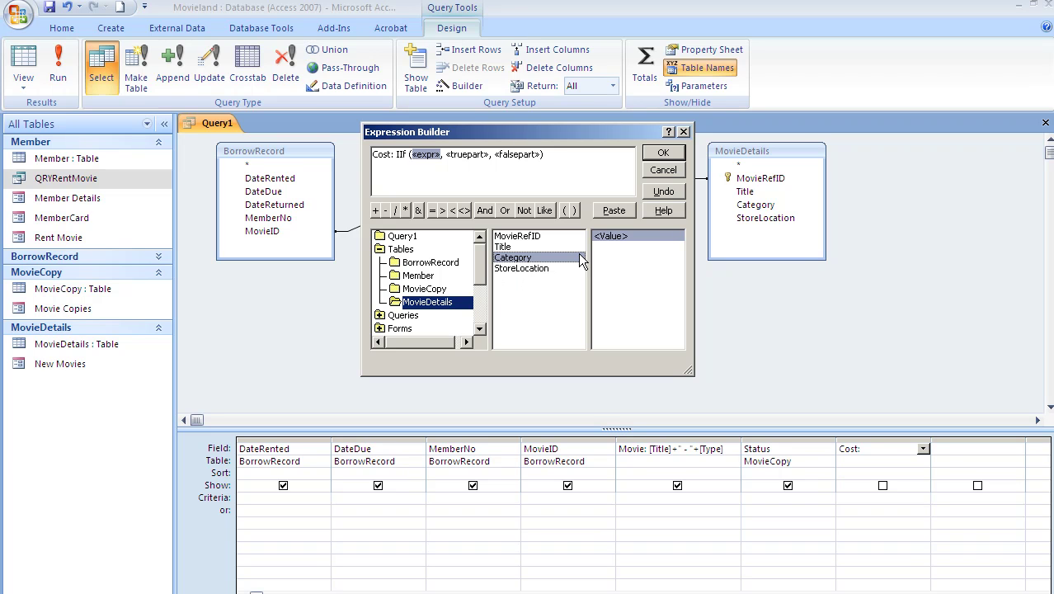
double_click(514, 258)
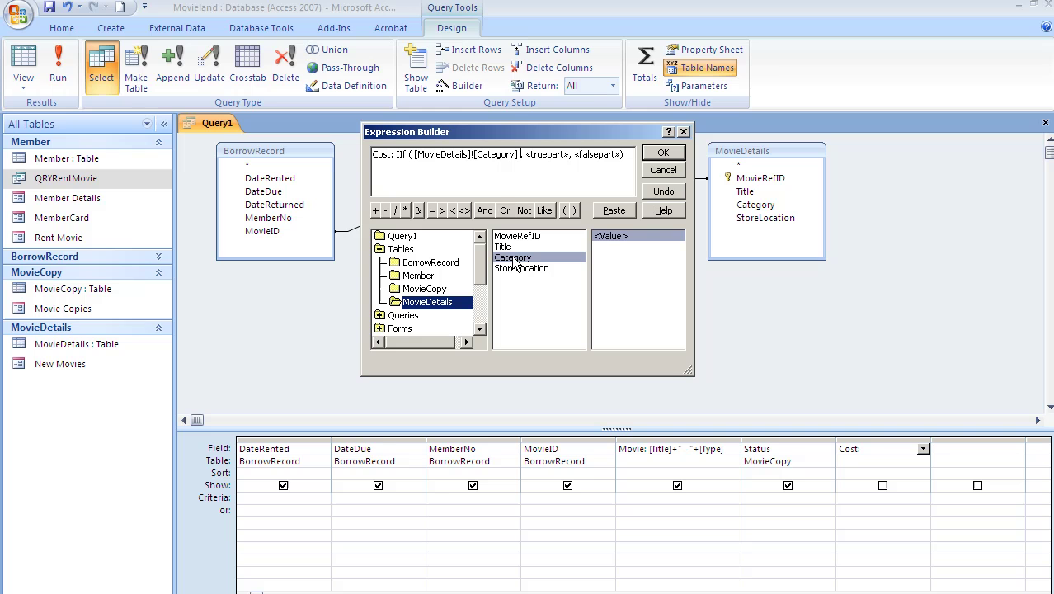
type("=")
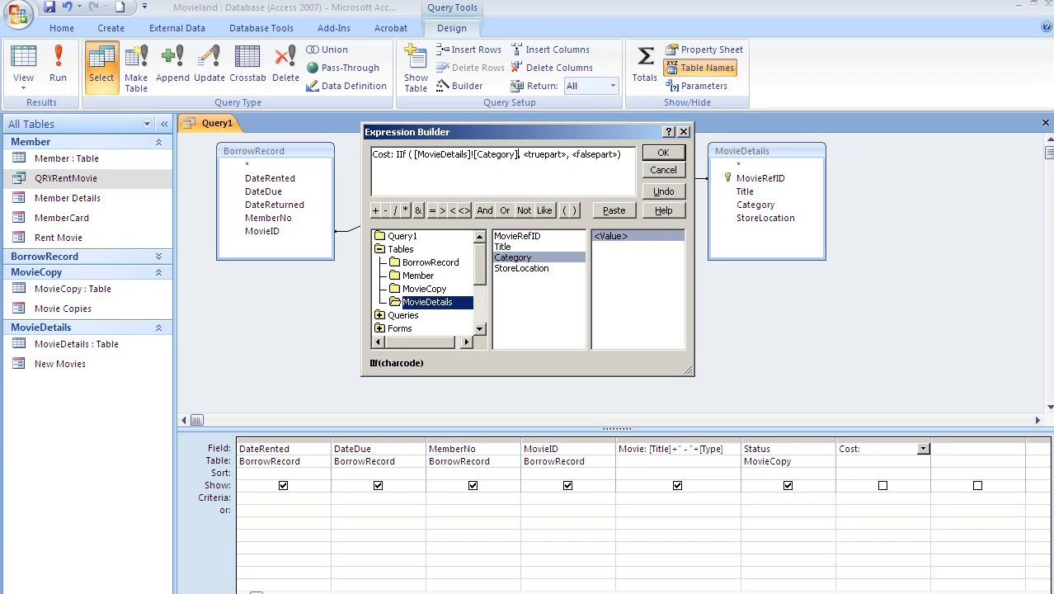
type("\"Week")
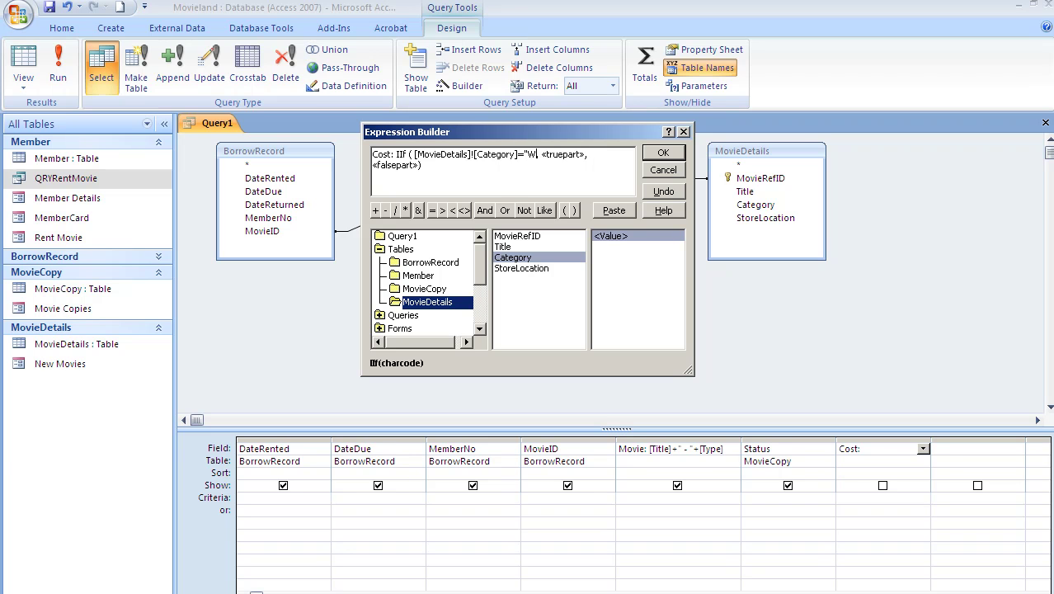
type("ly\",")
Set the IIf true part to 7.0 and the false part to 15.0, and accept the expression.
left_click(586, 157)
type("7.0")
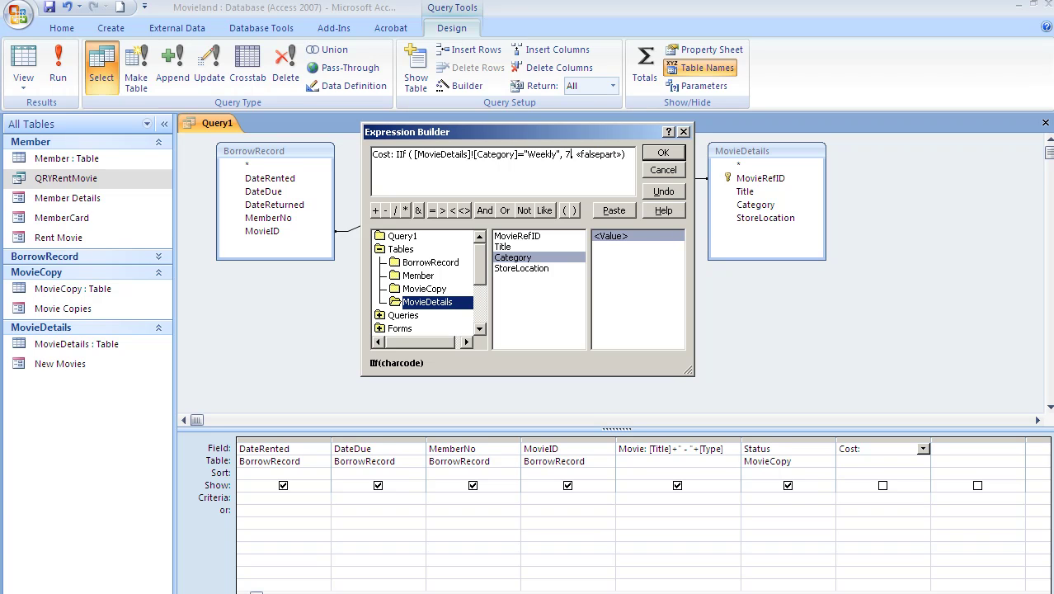
left_click(608, 153)
type("15.0")
left_click(660, 153)
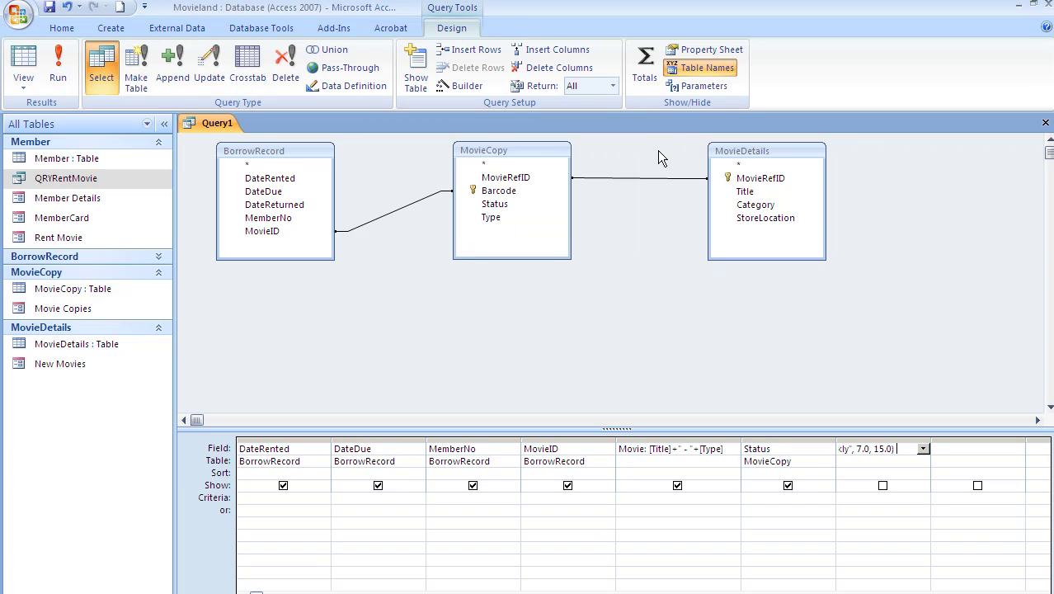
Widen the Cost column to fit its expression and check the calculated costs in the datasheet before returning to the design.
left_click(850, 498)
double_click(930, 439)
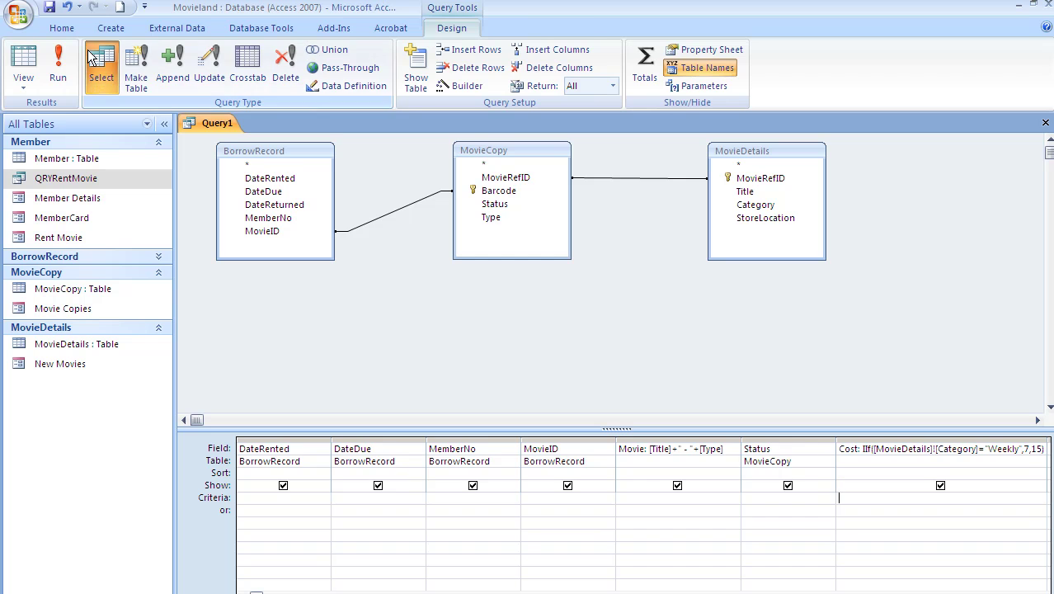
left_click(24, 63)
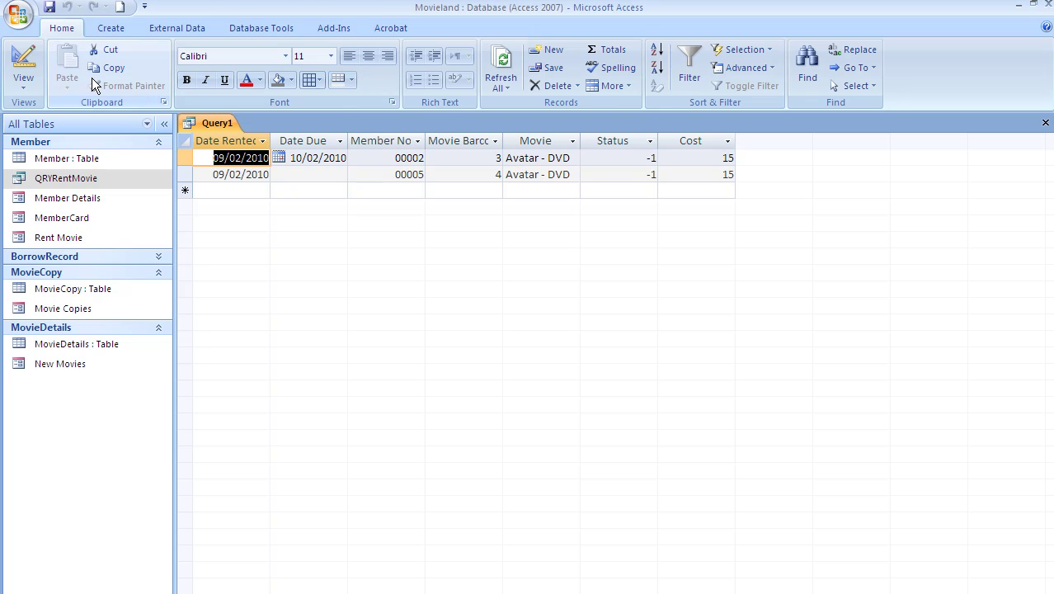
left_click(23, 63)
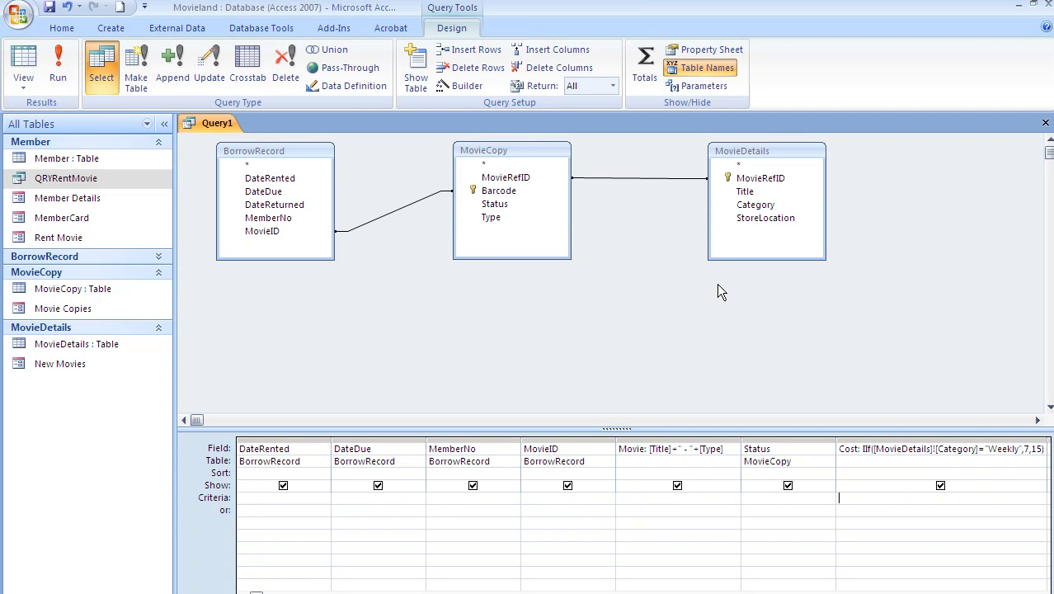
Set the Cost field's format to Currency and check it in the datasheet before returning to the design.
left_click(916, 439)
right_click(916, 440)
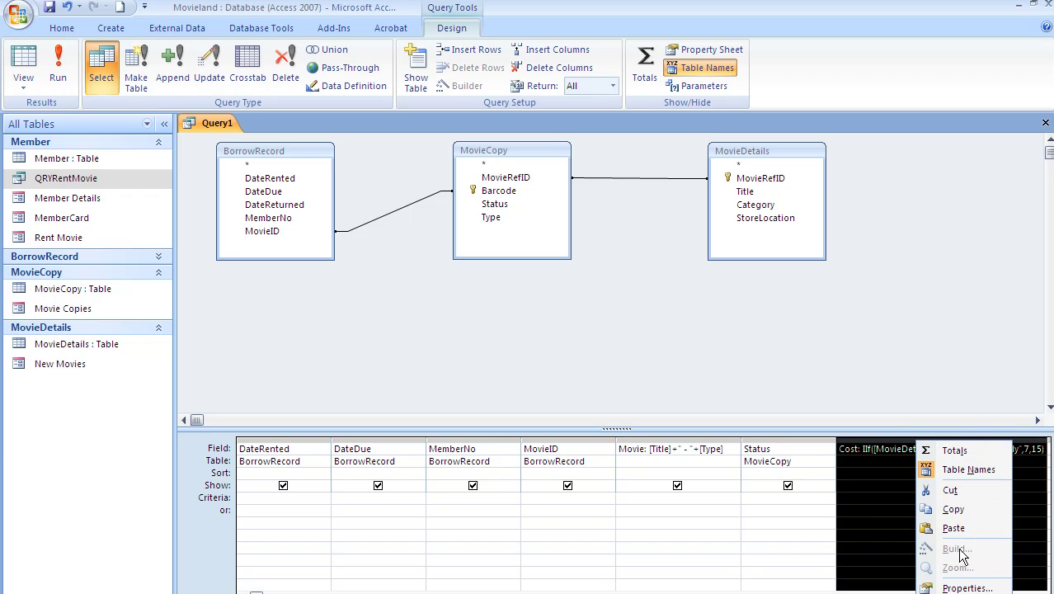
left_click(962, 586)
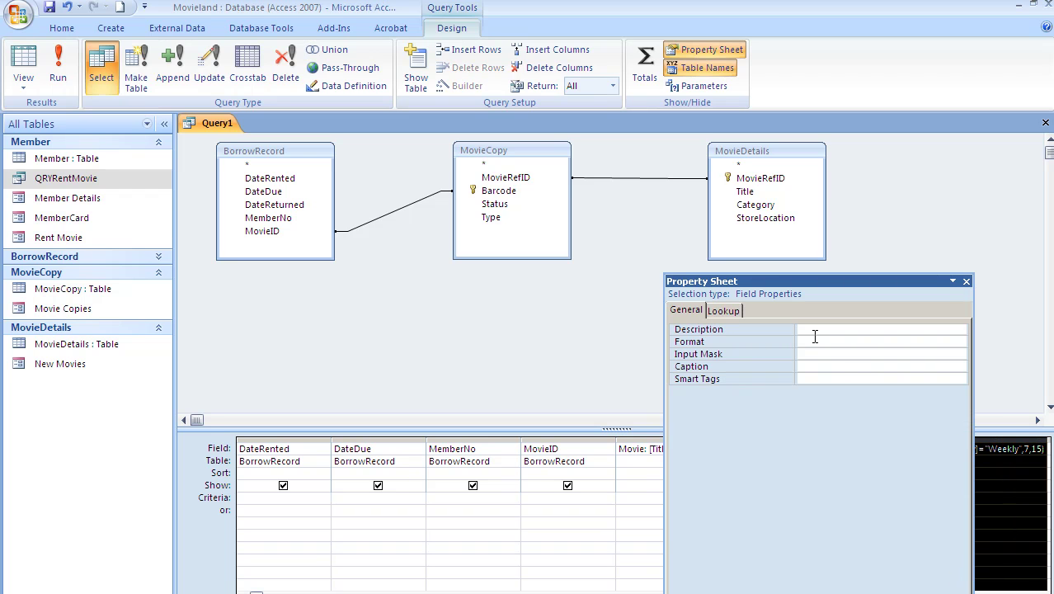
left_click(930, 342)
left_click(959, 340)
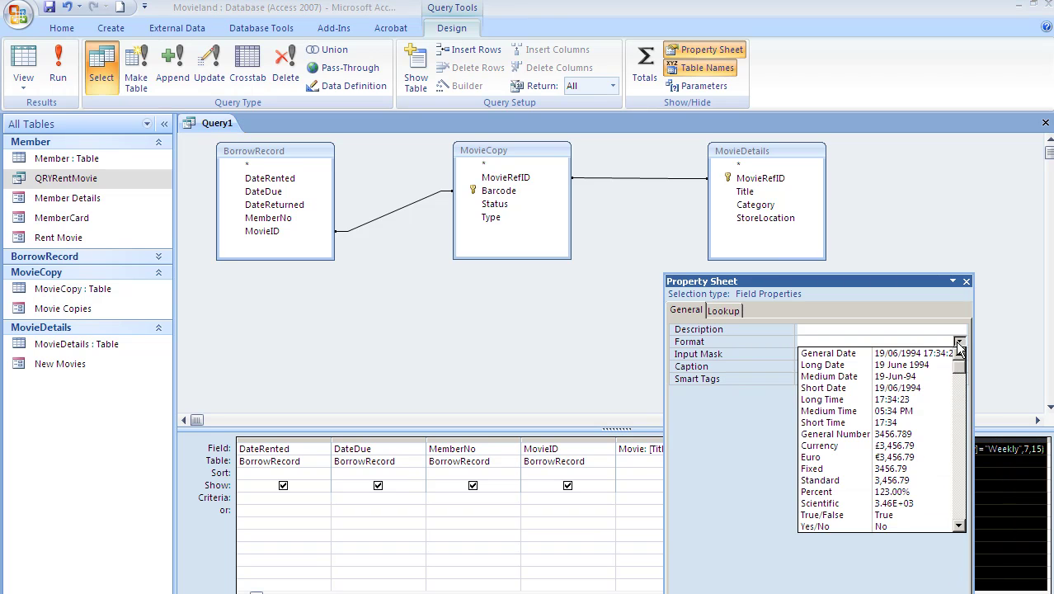
left_click(899, 445)
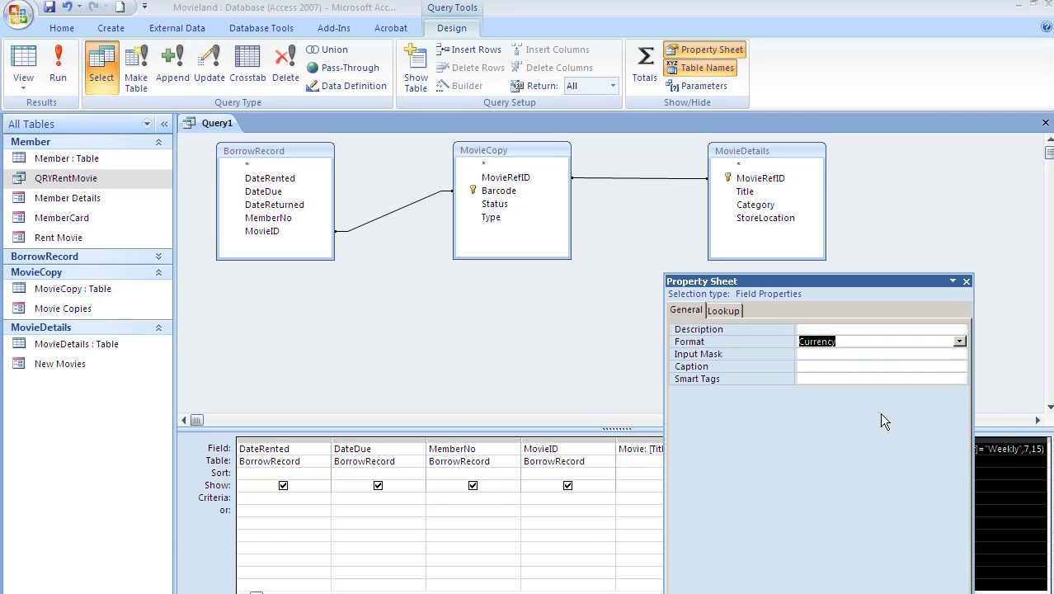
left_click(965, 282)
left_click(23, 62)
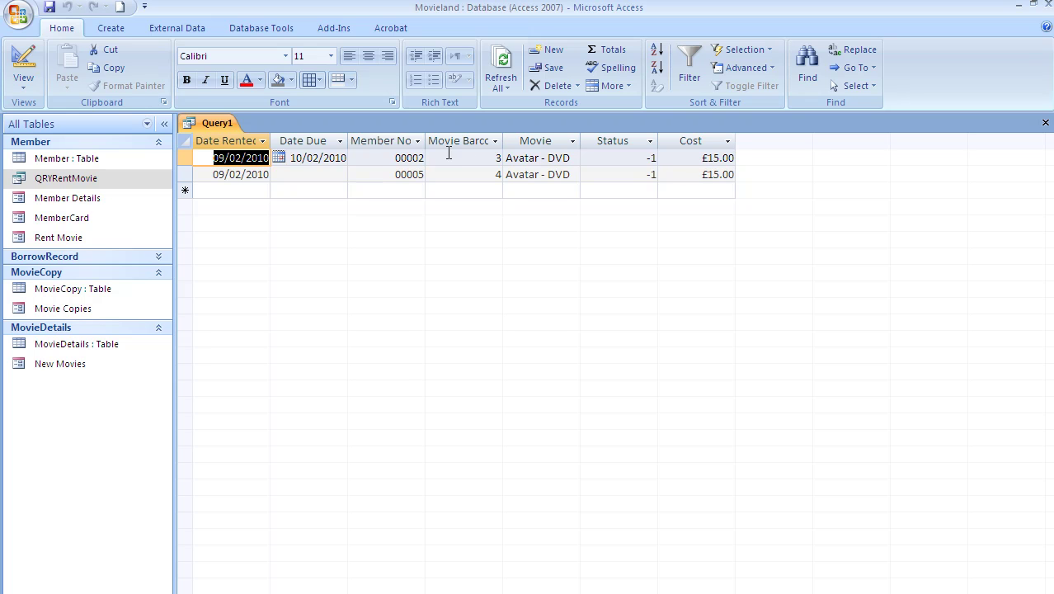
left_click(23, 62)
Save the query under the name QRYCostRentMovie.
left_click(50, 7)
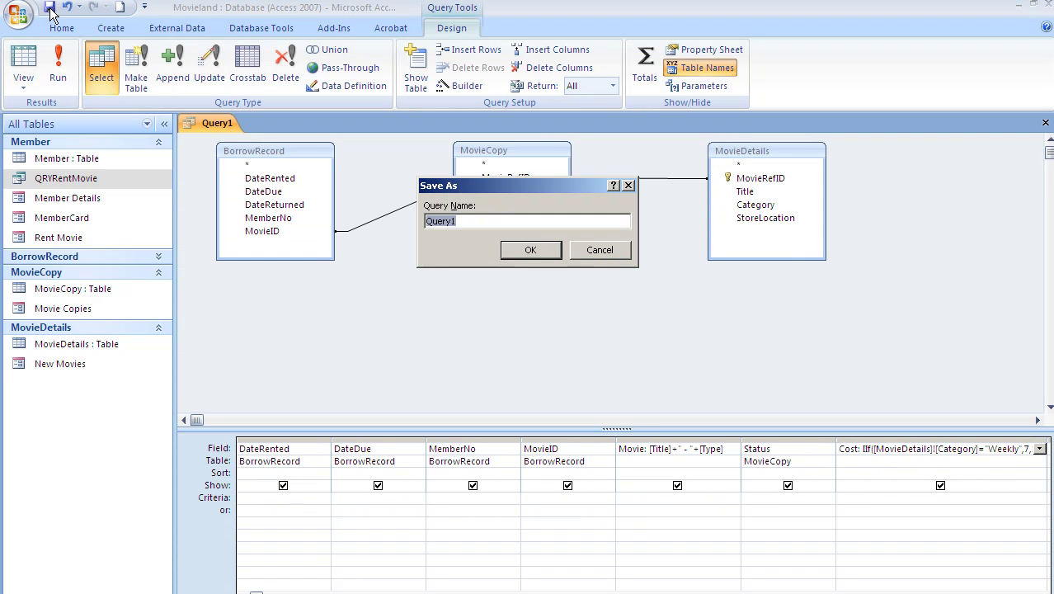
type("QRYCo")
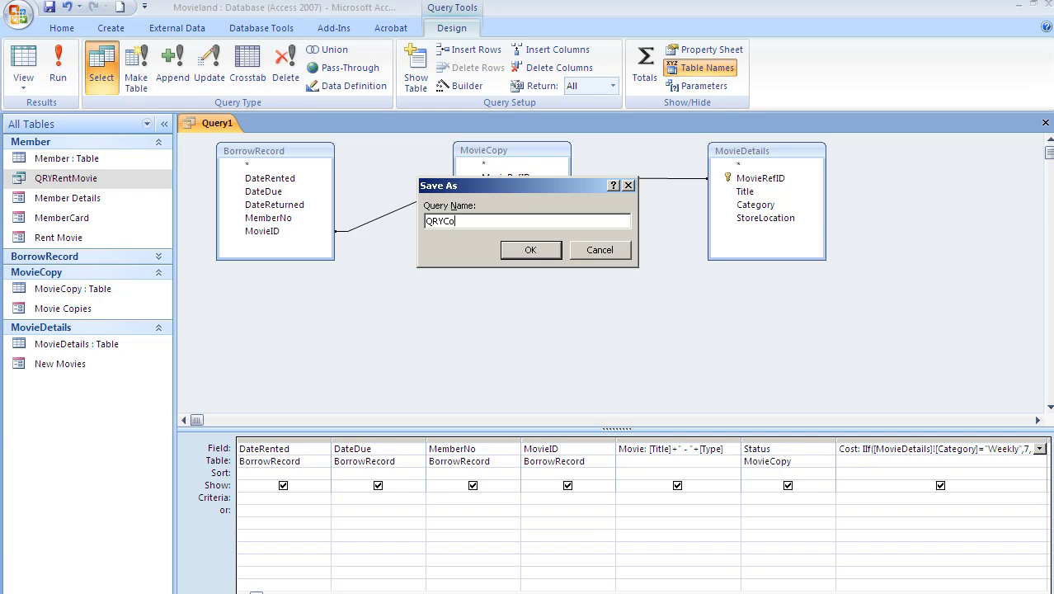
type("stRentMovie")
left_click(539, 249)
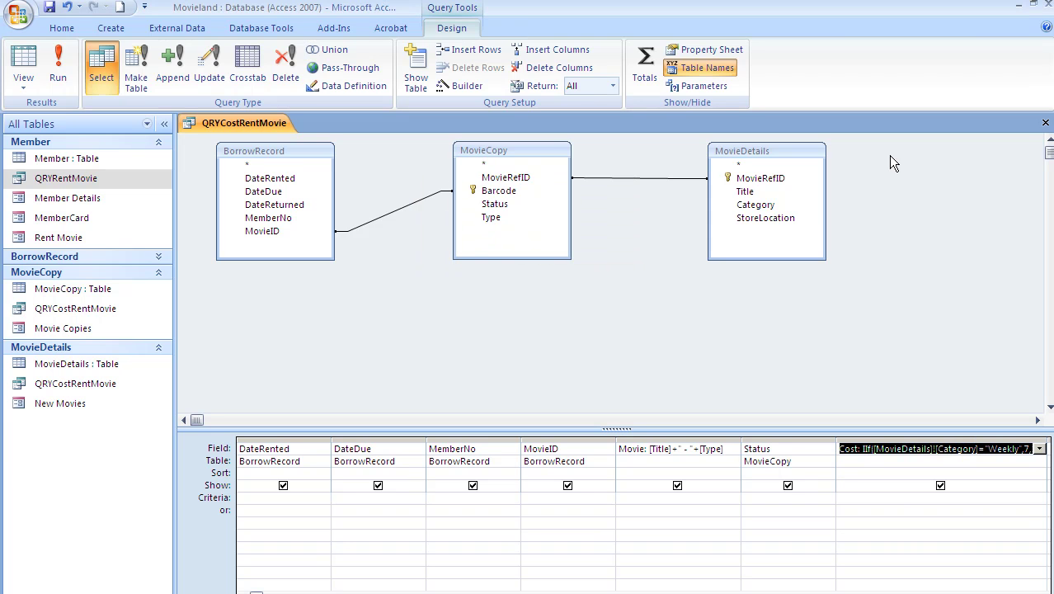